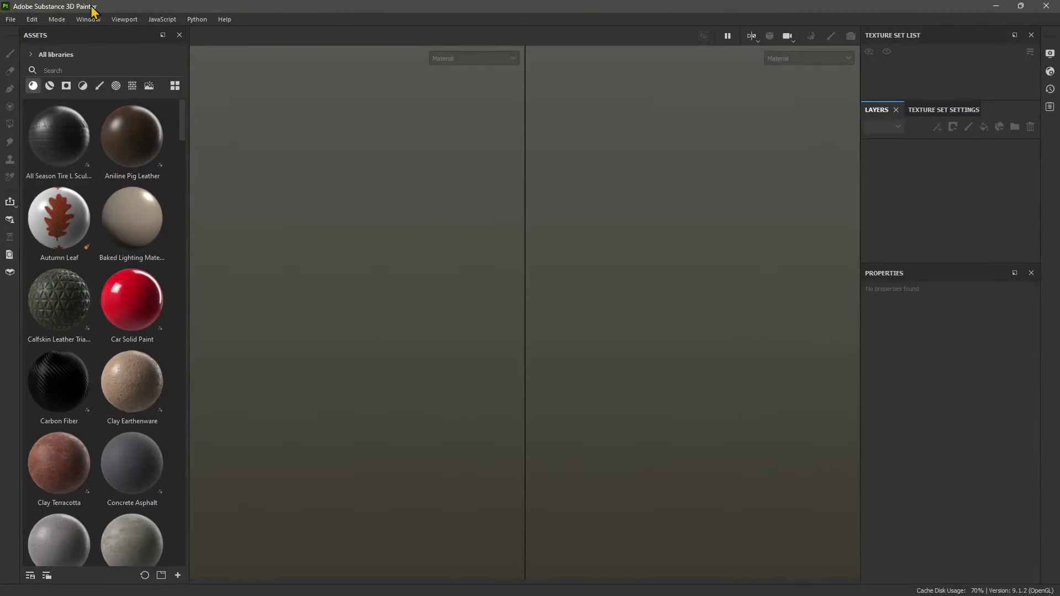
- Open the MeetMat sample project from Painter's samples folder
left_click(10, 20)
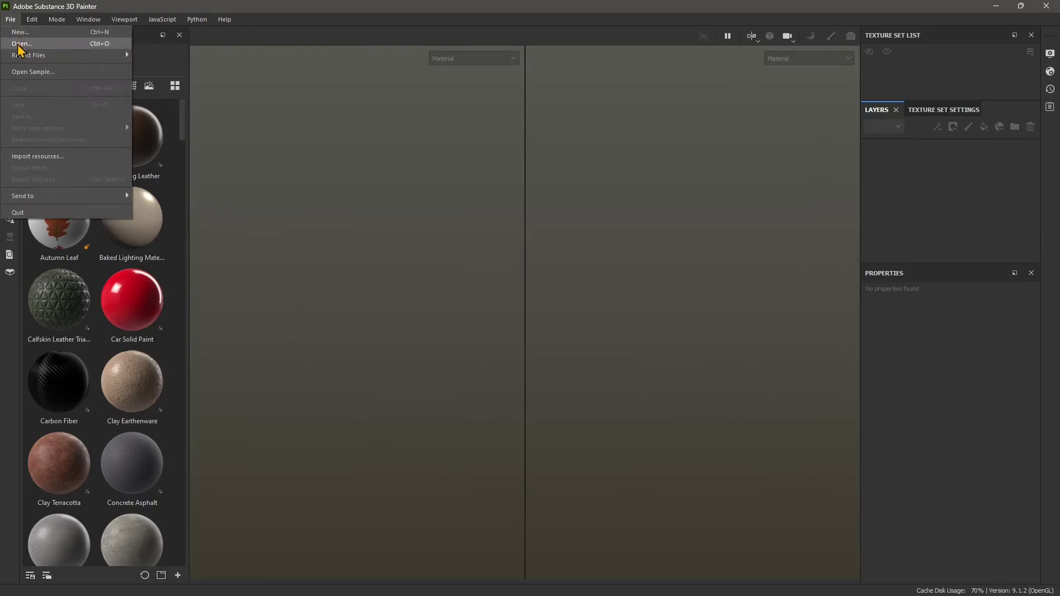
left_click(20, 75)
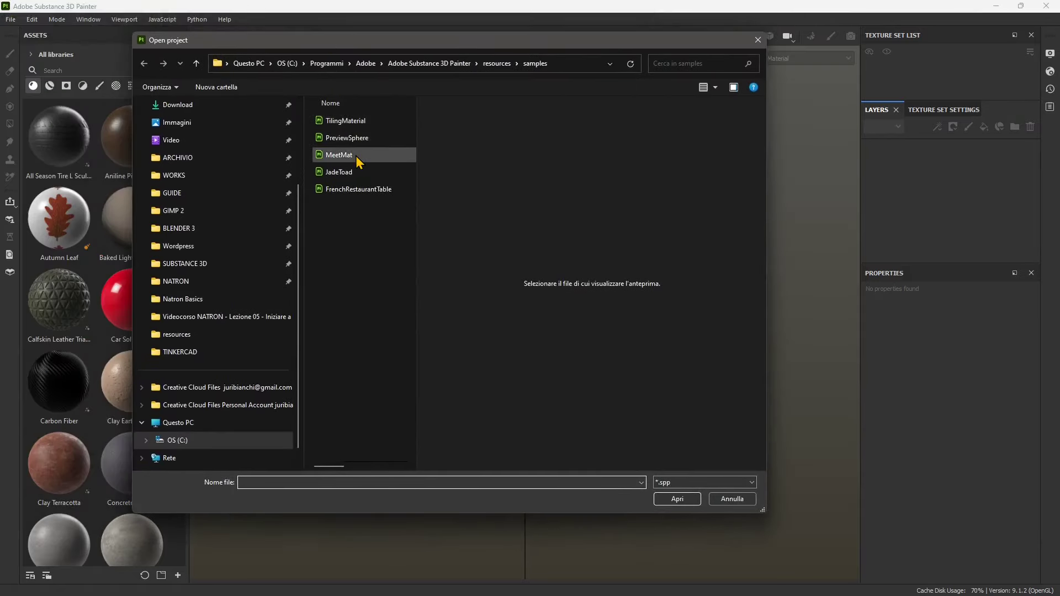
left_click(355, 157)
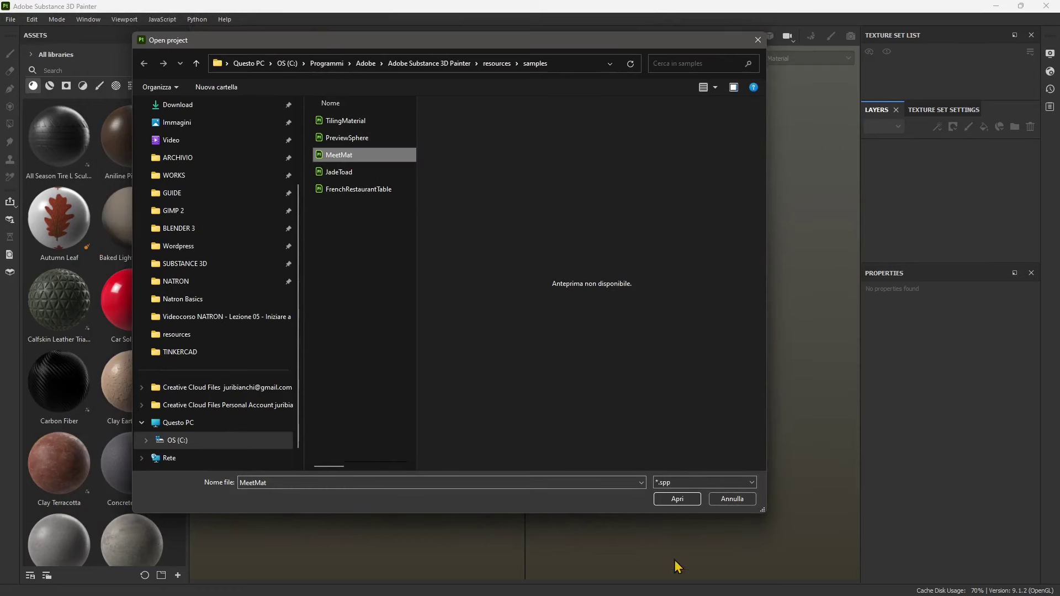
left_click(677, 499)
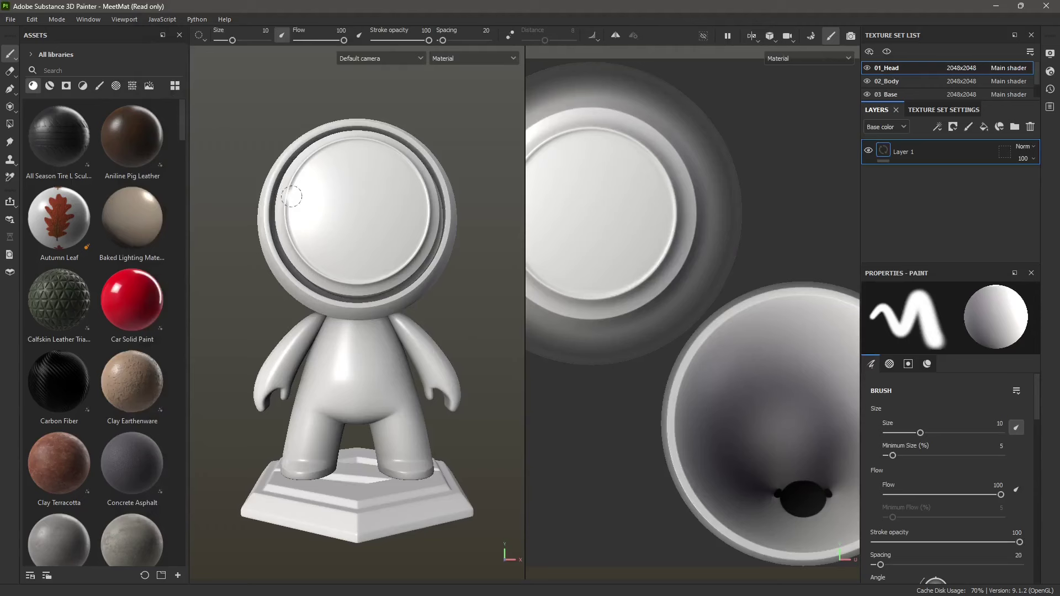
- Filter the library to smart materials and apply Machinery to the head, body and base
left_click(49, 86)
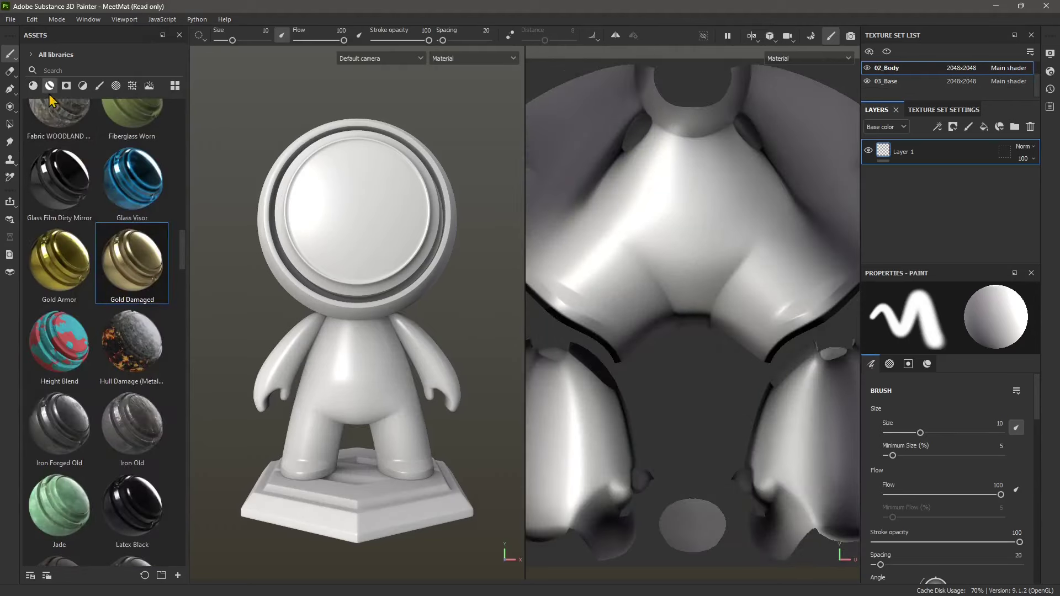
left_click(53, 88)
left_click(51, 87)
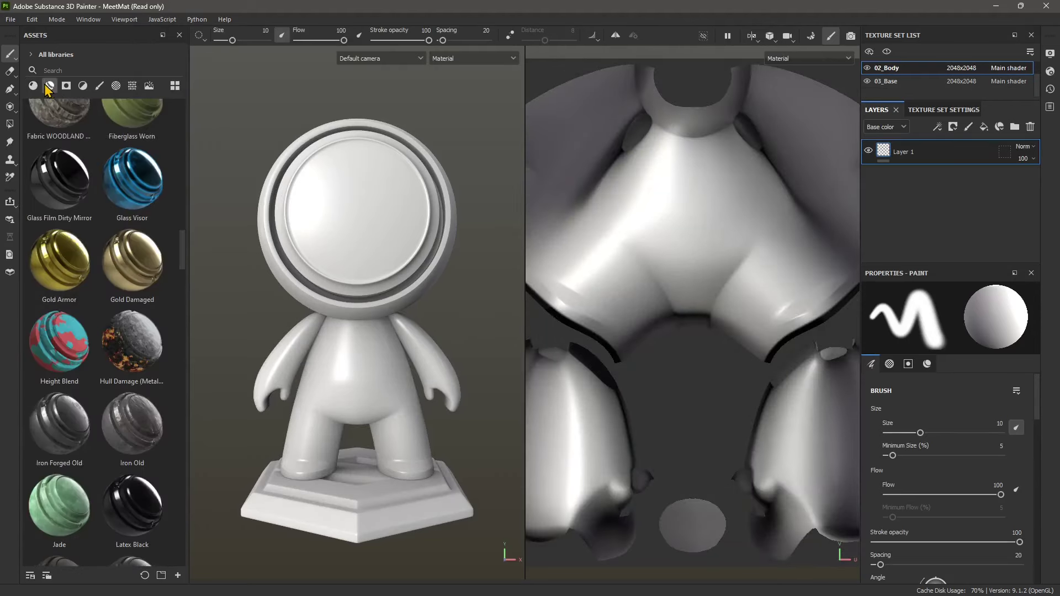
scroll(94, 276, "down", 5)
scroll(99, 323, "down", 5)
scroll(99, 323, "down", 5)
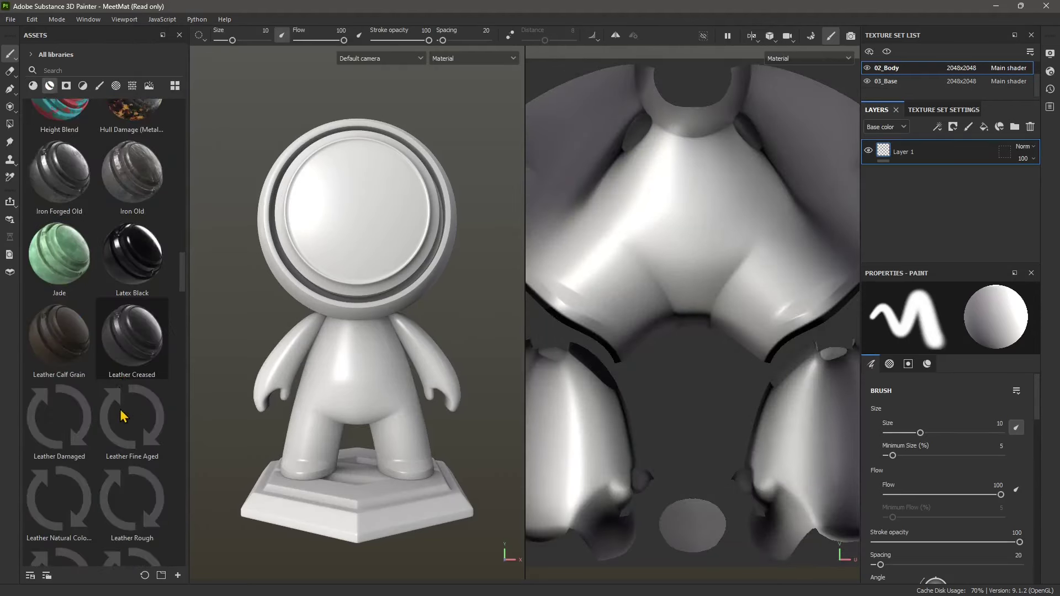
scroll(99, 323, "down", 5)
scroll(55, 203, "up", 3)
left_click_drag(56, 204, 337, 205)
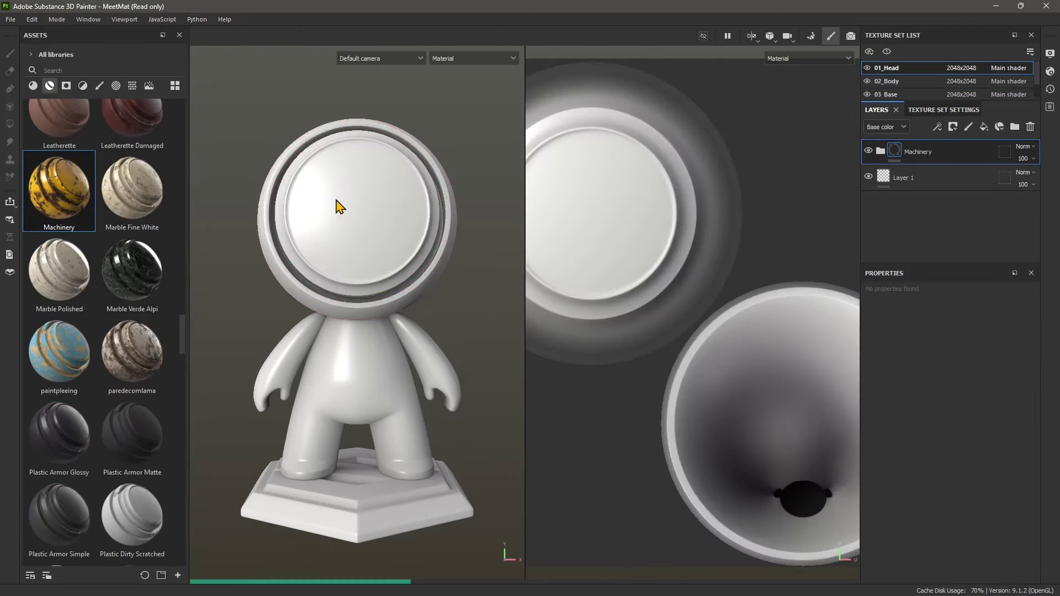
mouse_move(53, 185)
left_mouse_down()
mouse_move(351, 372)
mouse_move(338, 345)
left_mouse_up()
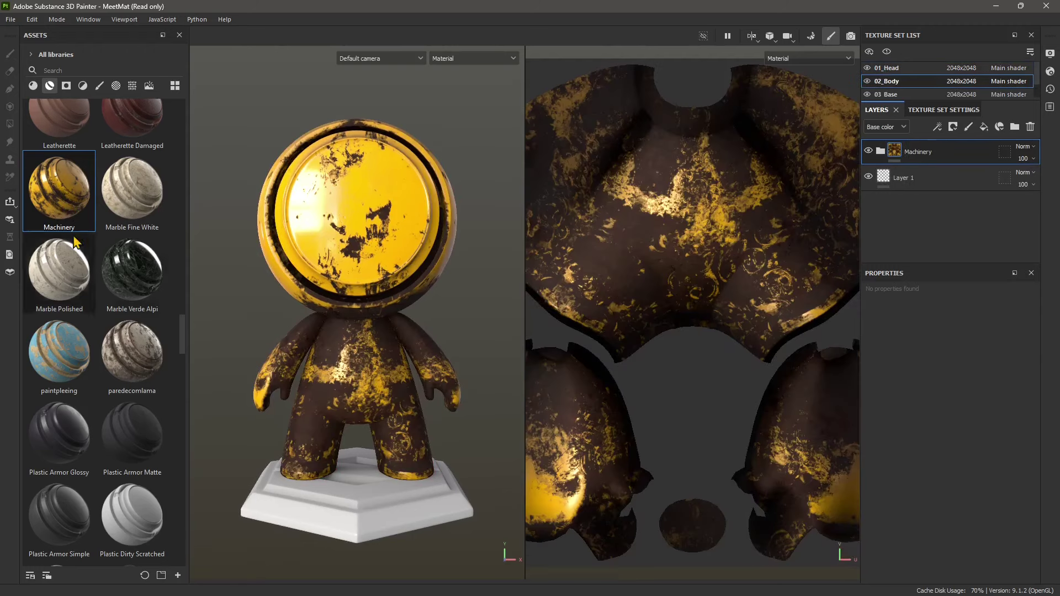
left_click_drag(60, 183, 321, 506)
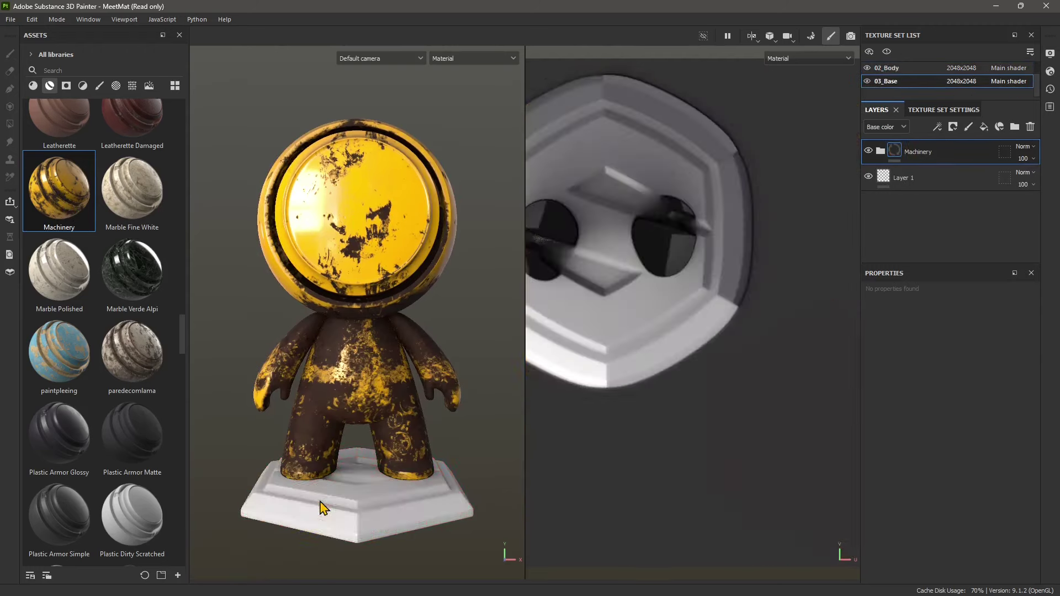
- Apply the scratched peeling-paint metal smart material to the head, body and base
scroll(123, 459, "down", 5)
scroll(127, 464, "down", 3)
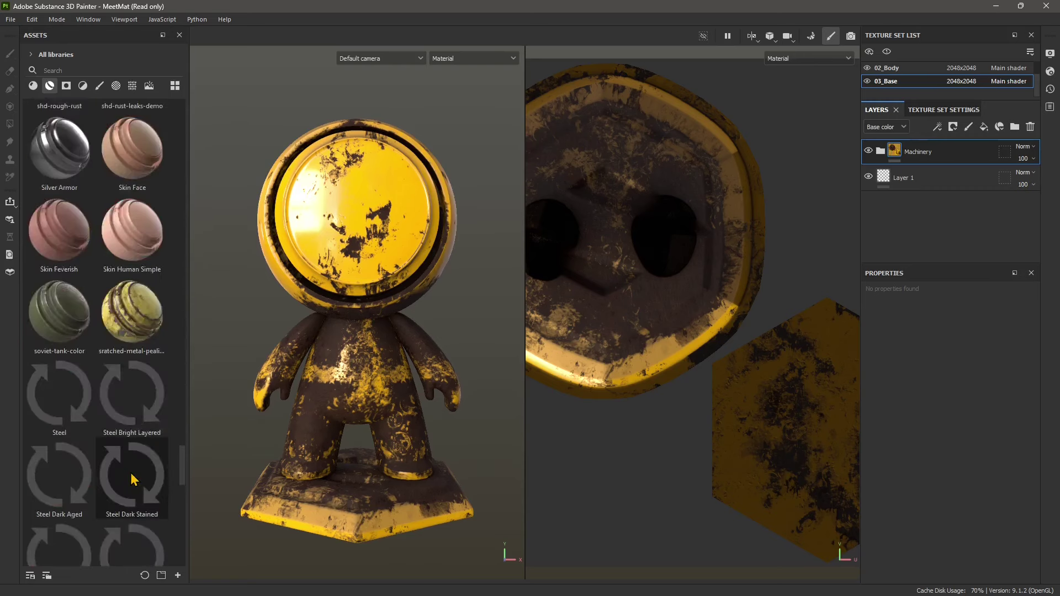
scroll(136, 472, "down", 4)
scroll(135, 466, "up", 3)
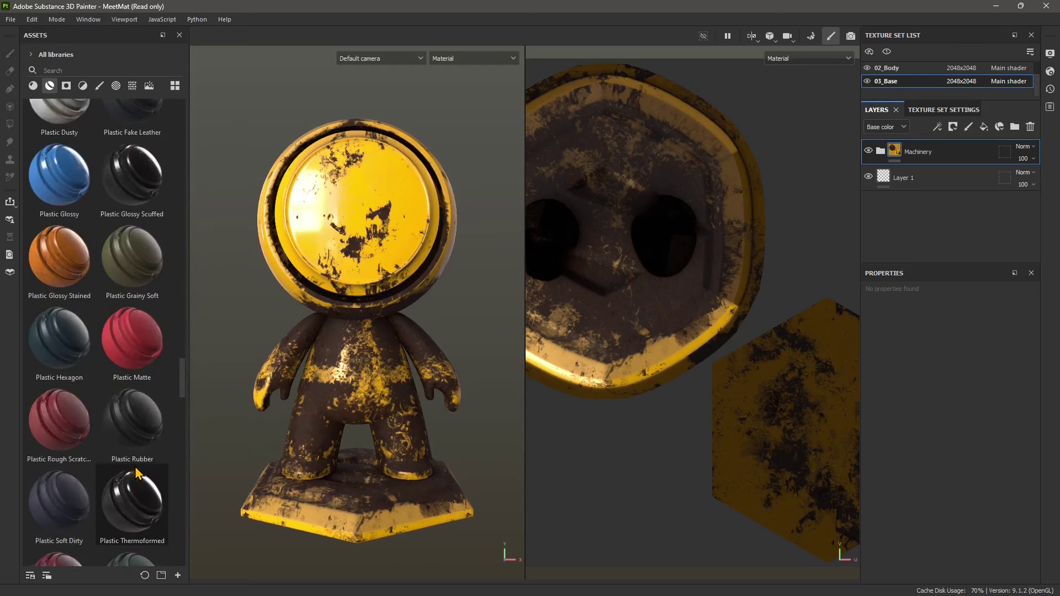
scroll(135, 467, "down", 3)
scroll(135, 465, "down", 5)
scroll(136, 471, "down", 3)
scroll(136, 471, "down", 3)
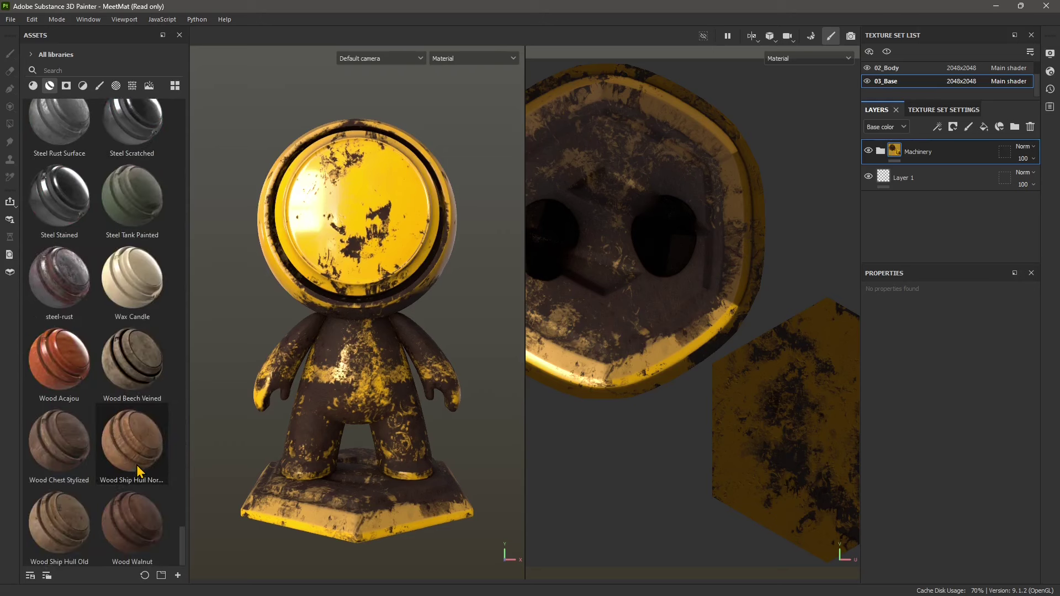
scroll(136, 471, "up", 4)
scroll(137, 471, "up", 4)
scroll(138, 472, "down", 3)
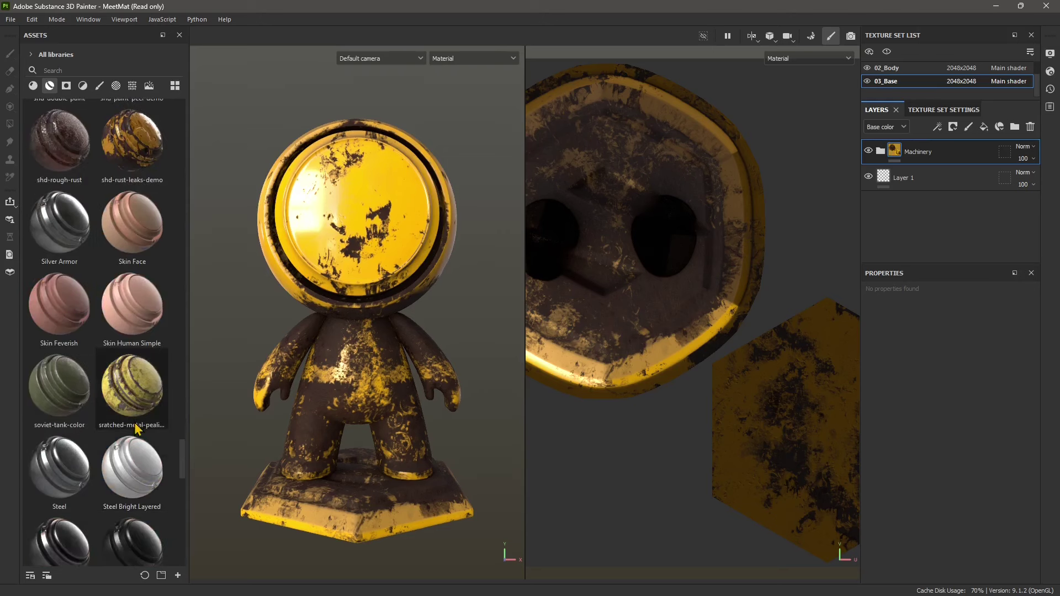
left_click_drag(133, 386, 406, 219)
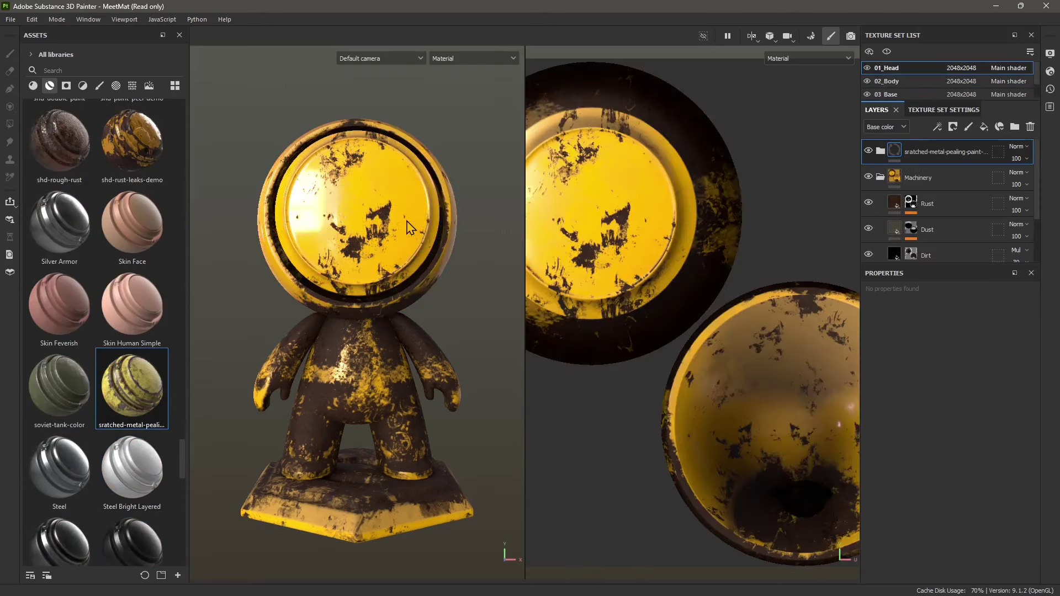
left_click_drag(139, 398, 317, 371)
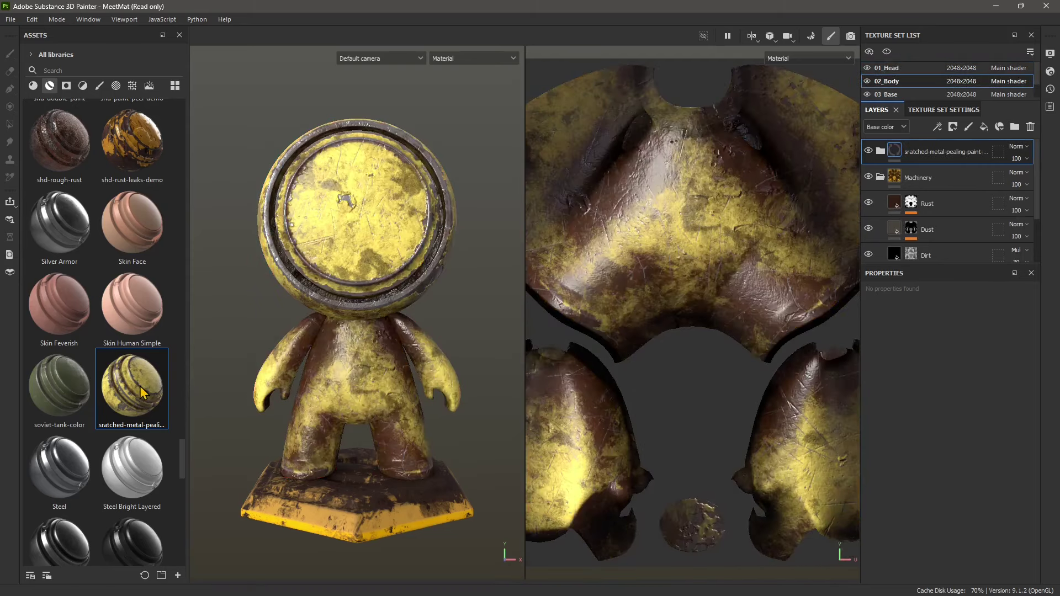
left_click_drag(140, 393, 339, 512)
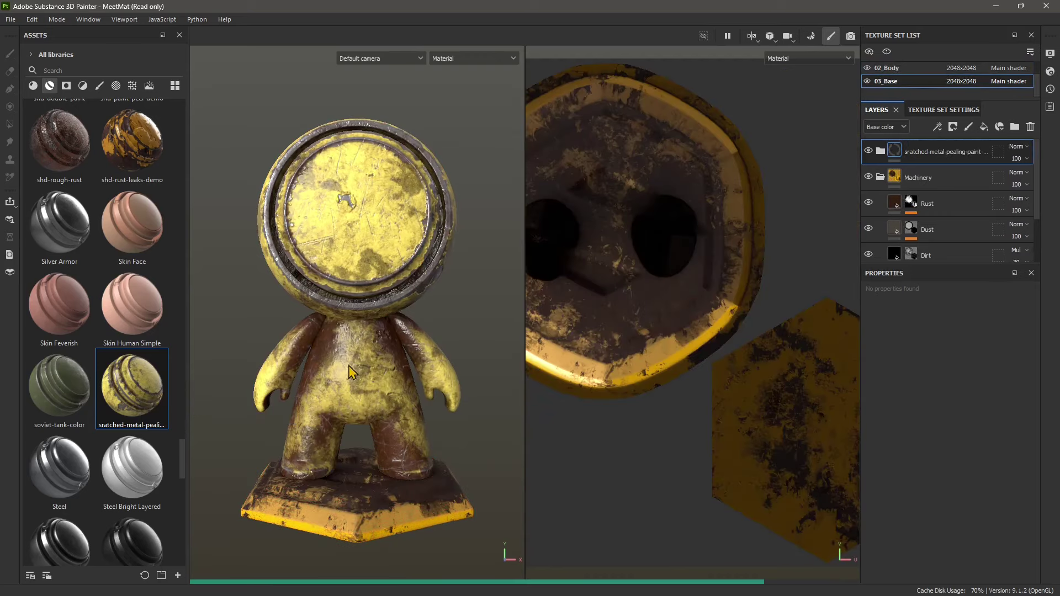
- Apply the Dirt smart material over the head, body and base
mouse_move(354, 341)
left_mouse_down("alt")
mouse_move(396, 379)
mouse_move(390, 398)
left_mouse_up("alt")
scroll(110, 364, "up", 5)
scroll(111, 365, "up", 5)
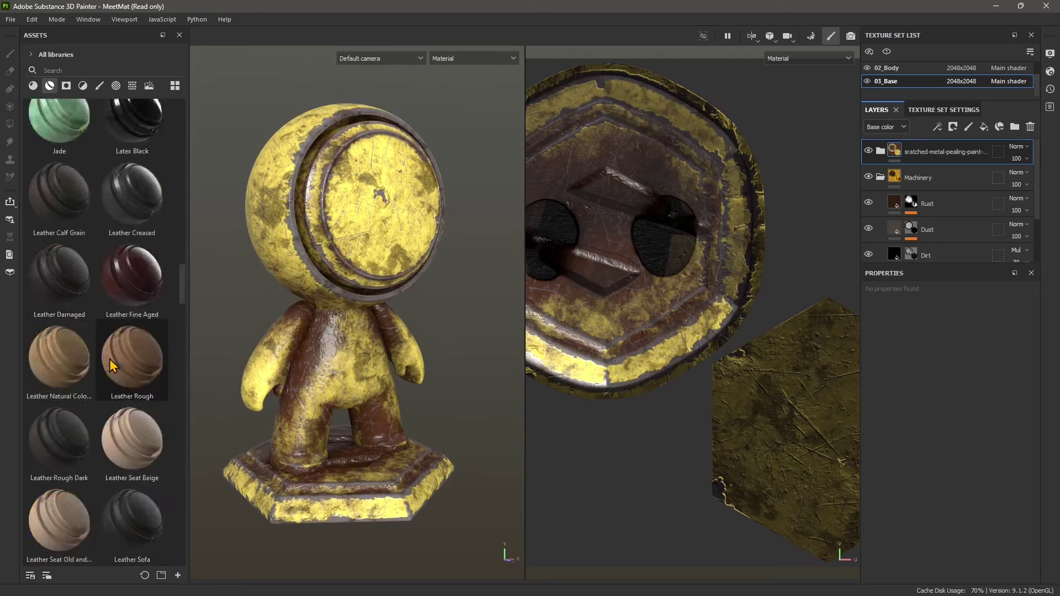
scroll(111, 364, "up", 10)
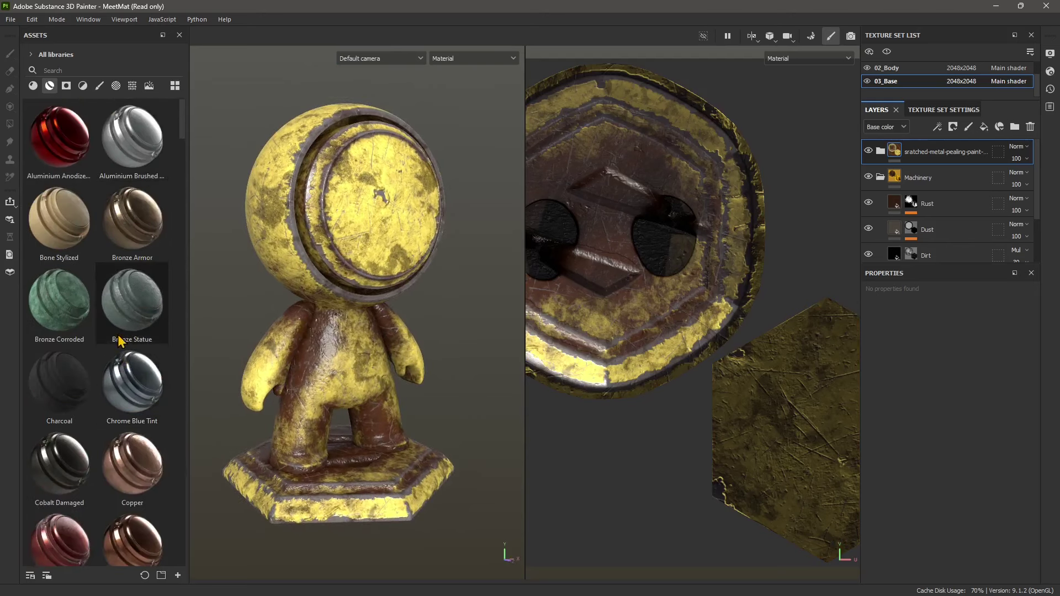
scroll(122, 338, "down", 5)
scroll(122, 337, "down", 5)
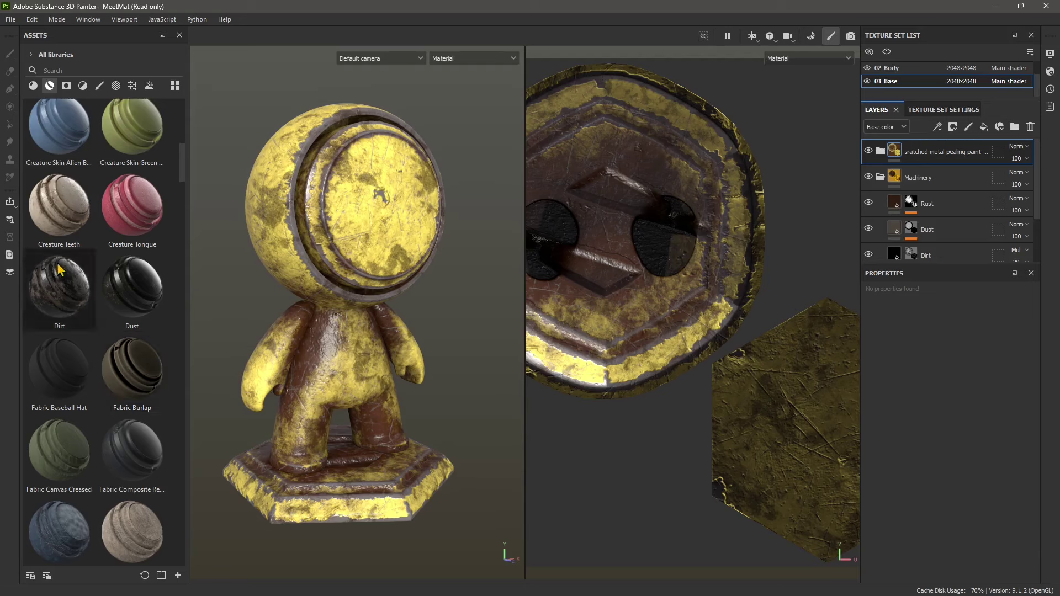
left_click_drag(60, 293, 329, 234)
left_click_drag(59, 290, 320, 349)
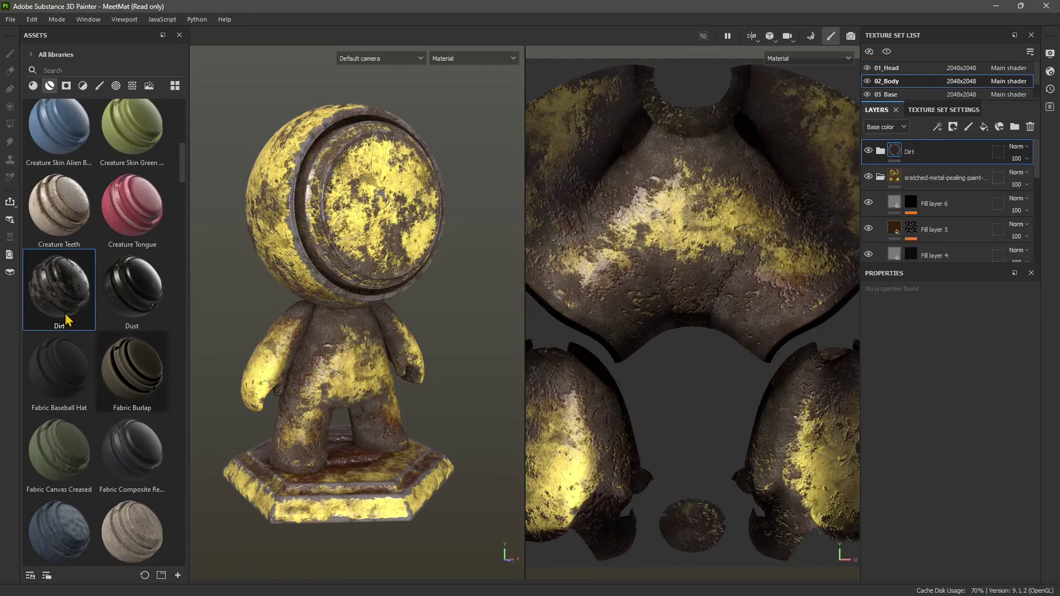
left_click_drag(65, 319, 343, 480)
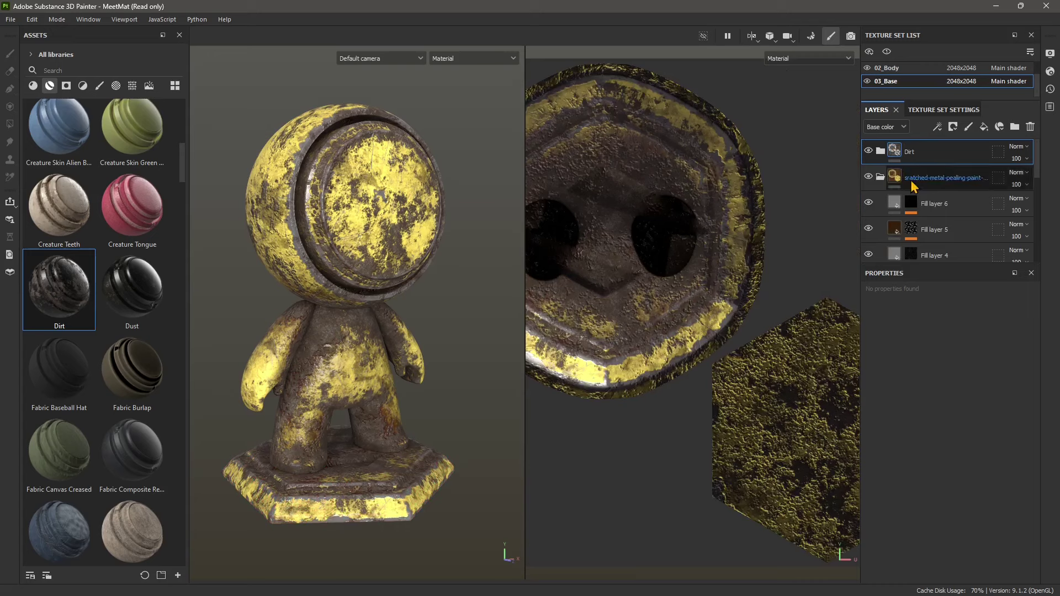
- Add a paint layer above Dirt and test a white stroke on the base, undoing it
left_click(968, 129)
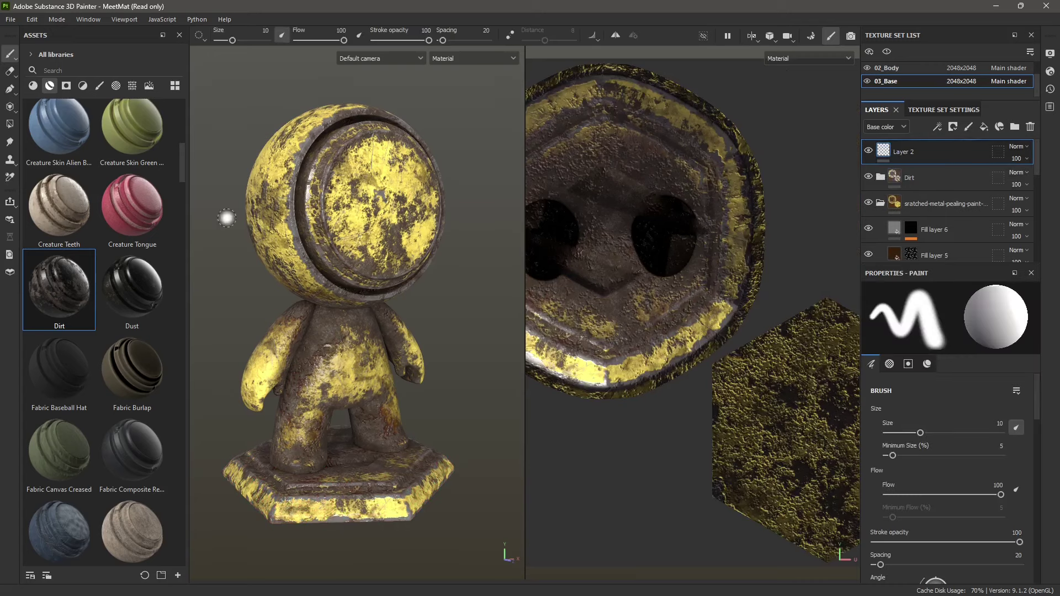
mouse_move(334, 485)
left_mouse_down()
mouse_move(309, 503)
mouse_move(381, 469)
left_mouse_up()
key("ctrl+z")
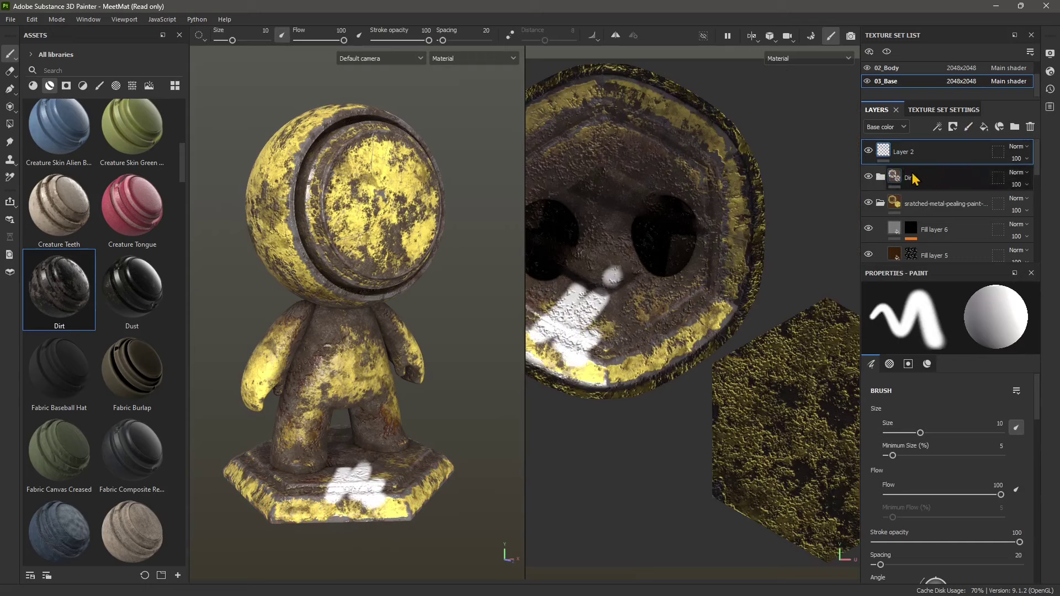
left_click(916, 179)
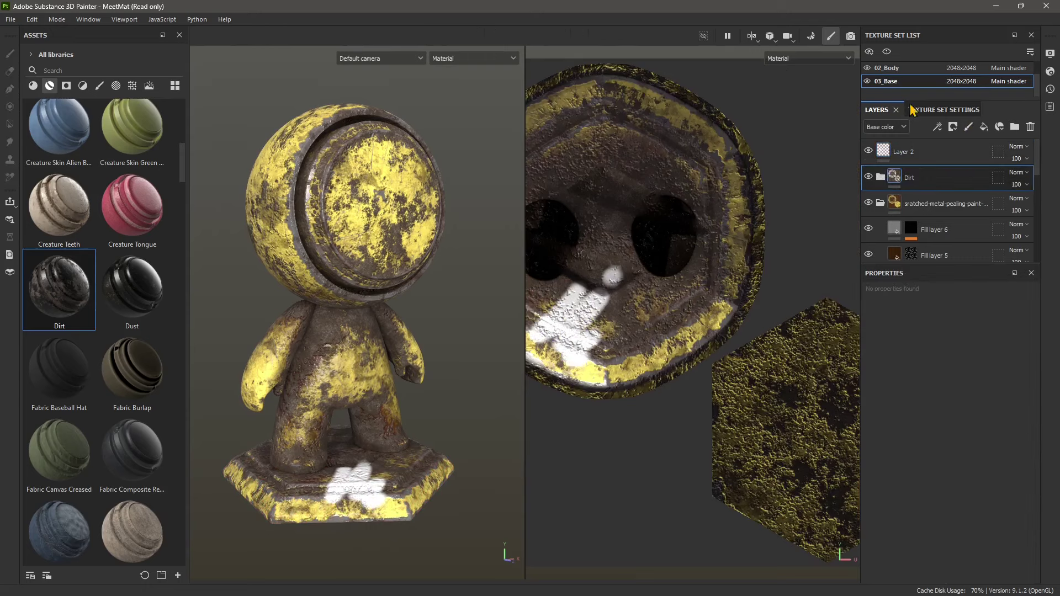
- Paint a white X on the chest on a new paint layer in the 02_Body texture set
left_click(887, 69)
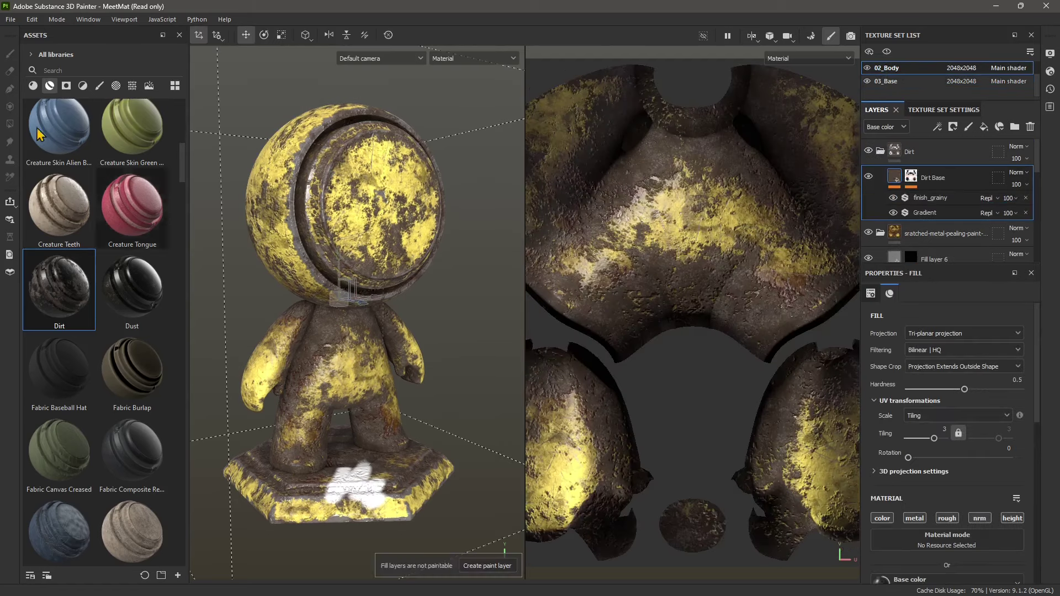
left_click(939, 153)
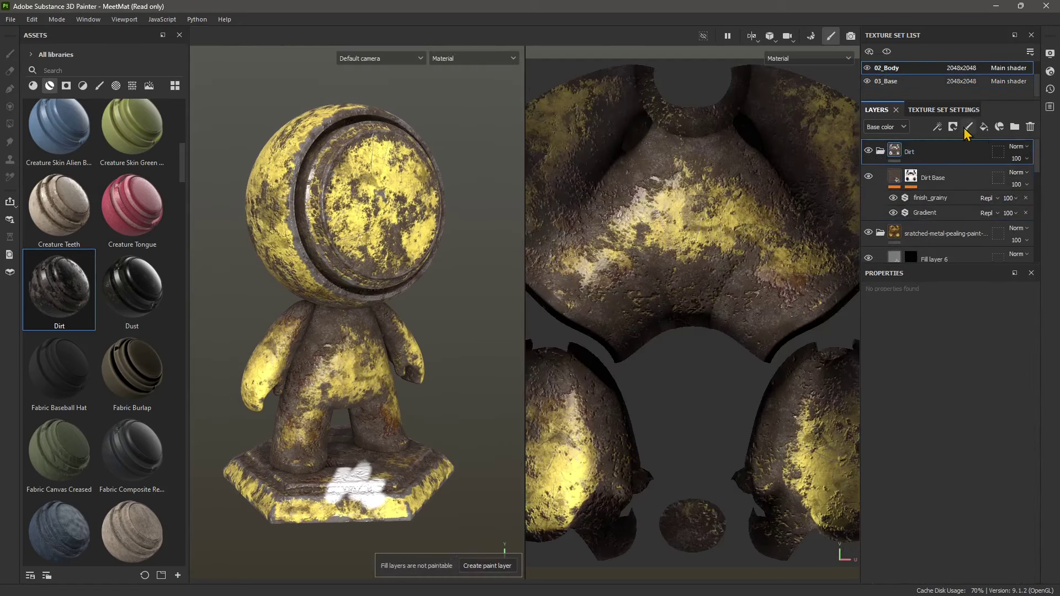
left_click(969, 127)
mouse_move(324, 358)
left_mouse_down()
mouse_move(360, 320)
mouse_move(299, 403)
left_mouse_up()
left_click(369, 380)
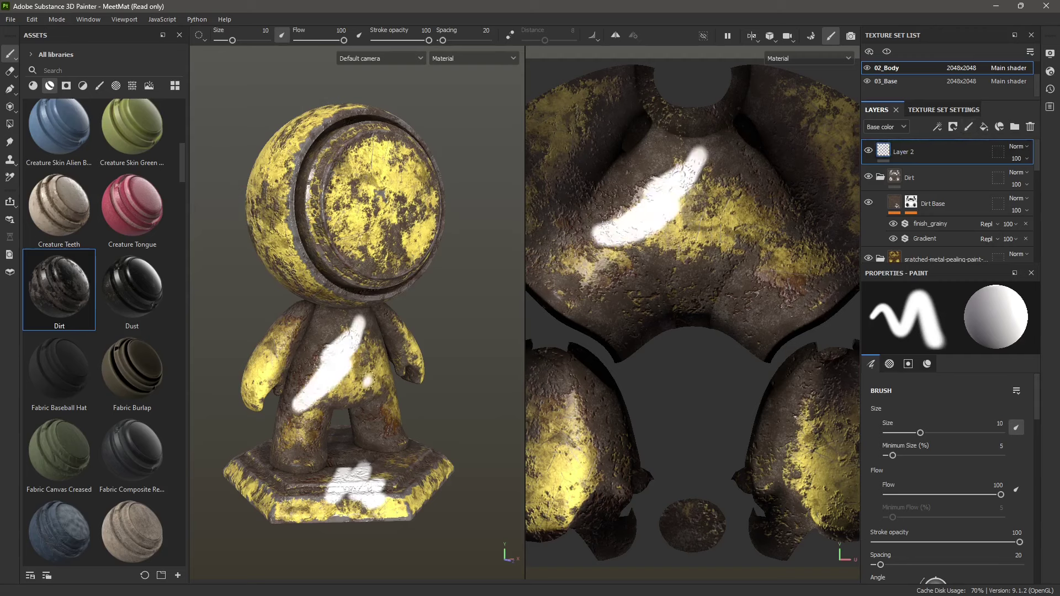
key("ctrl+z")
key("ctrl+z")
mouse_move(332, 338)
left_mouse_down()
mouse_move(364, 376)
mouse_move(365, 329)
left_mouse_up()
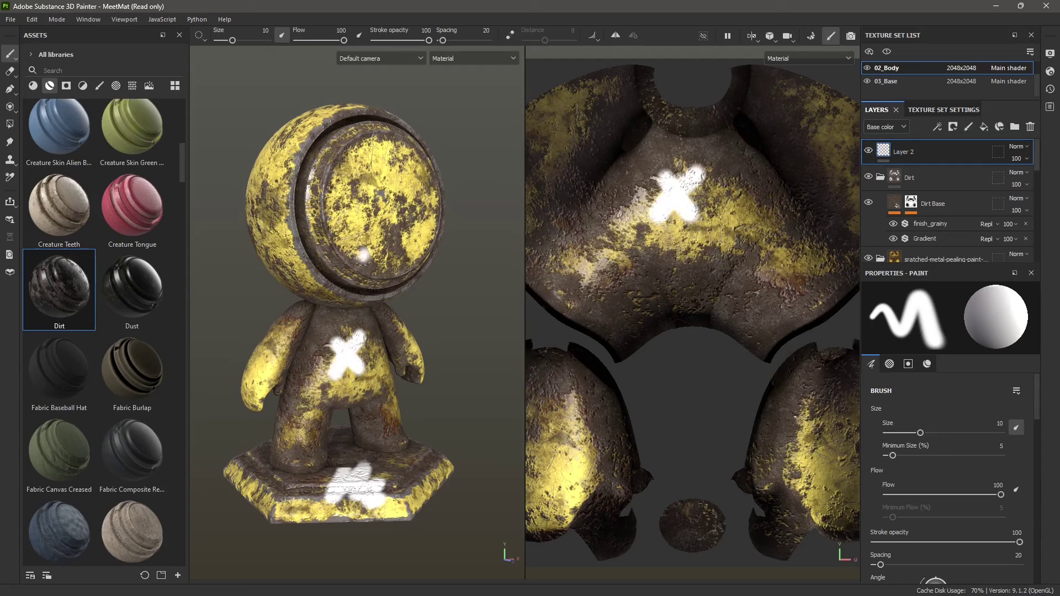
- Paint a white X across the face on a new paint layer in 01_Head
scroll(905, 93, "up", 1)
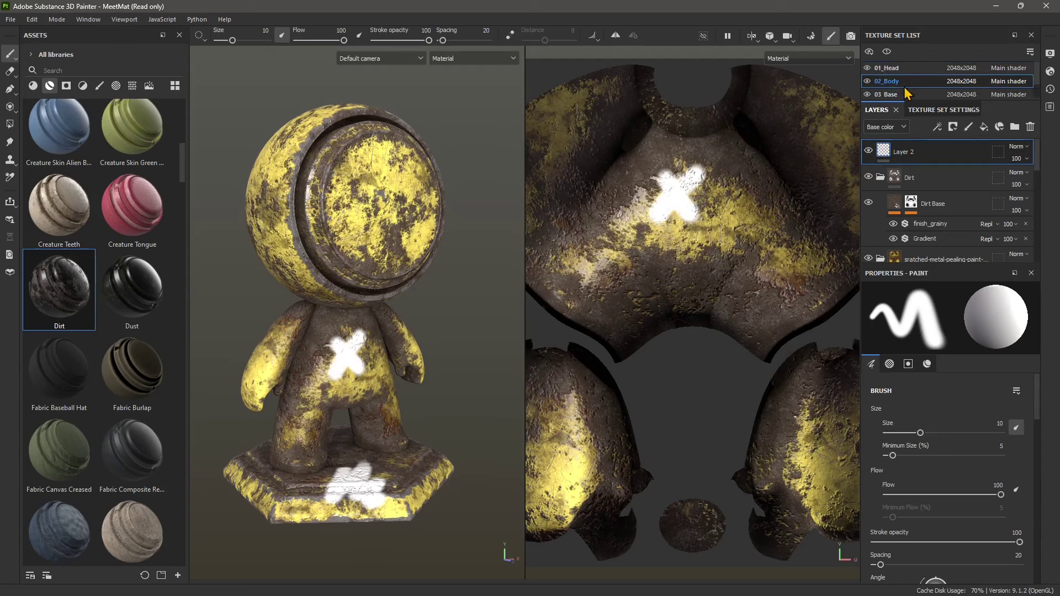
left_click(372, 199, "ctrl+alt+shift")
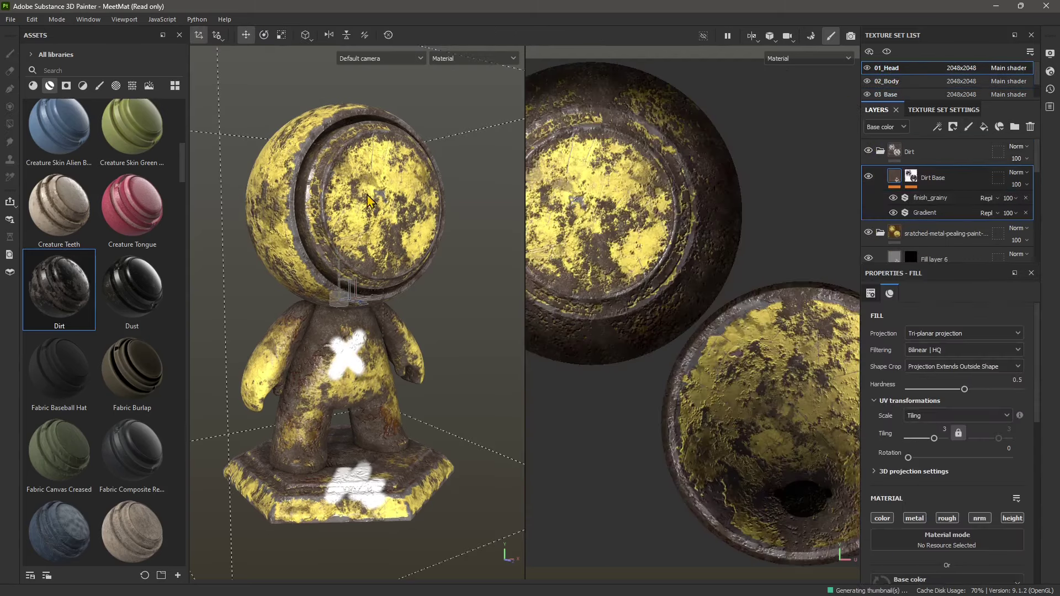
left_click(969, 126)
left_click_drag(377, 182, 432, 222)
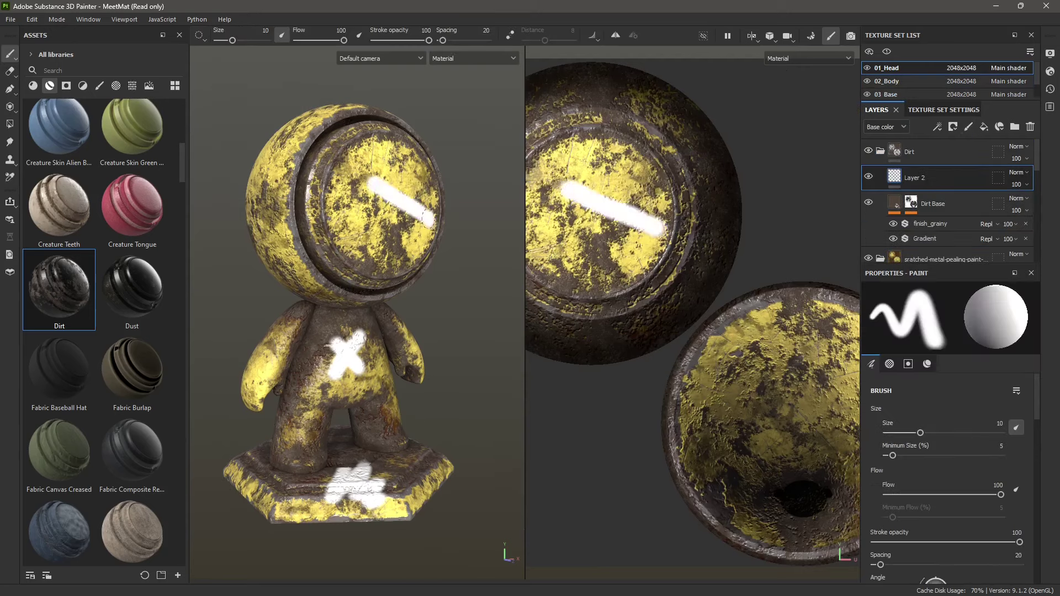
left_click_drag(419, 184, 389, 225)
left_click(260, 202)
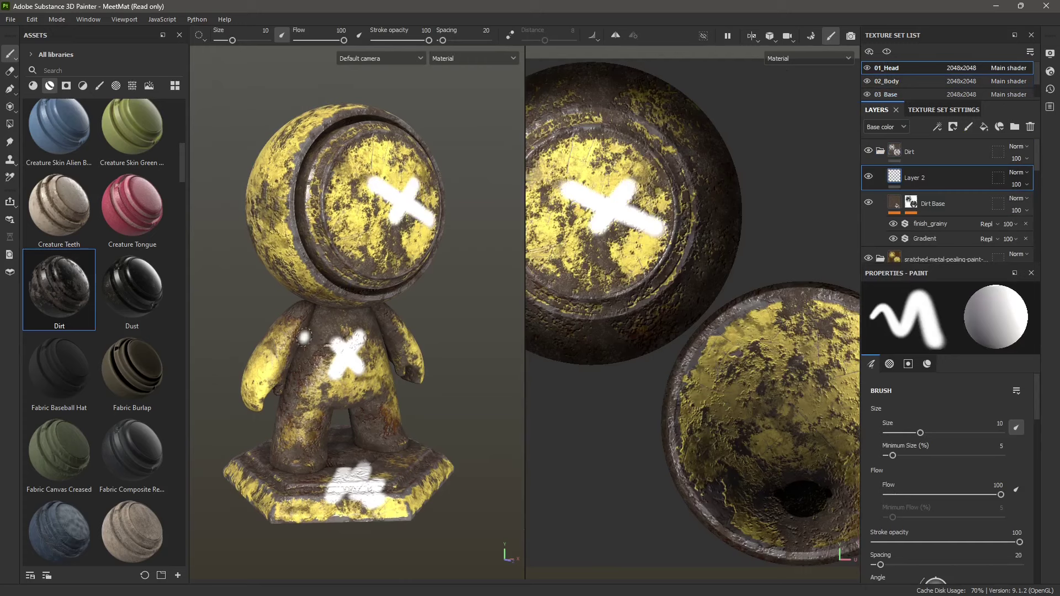
scroll(619, 366, "down", 2)
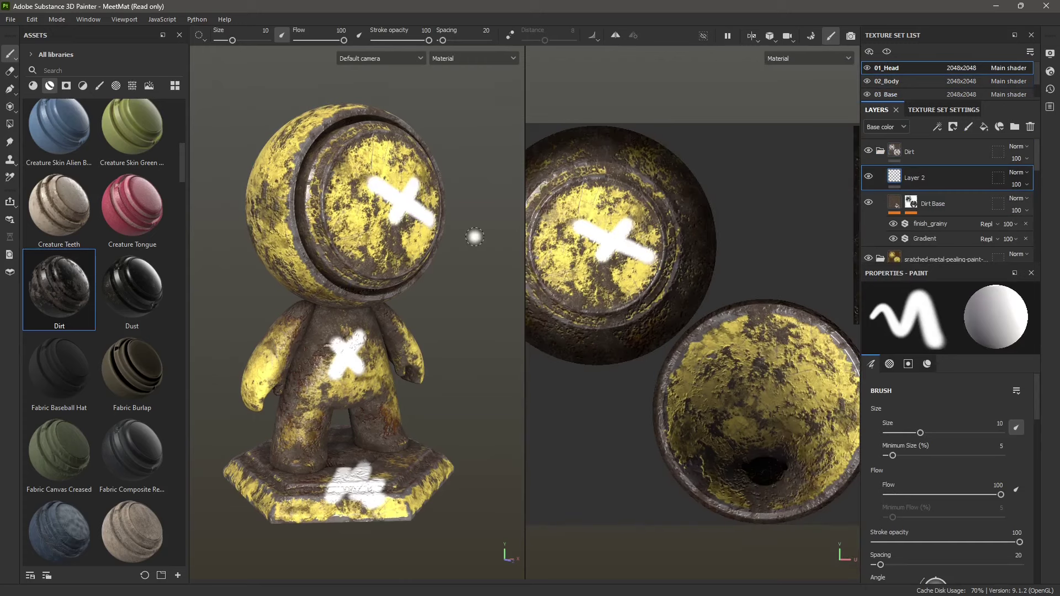
- Switch the viewport to 3D-only and frame the figure in a close frontal view
left_click(752, 36)
left_click(761, 71)
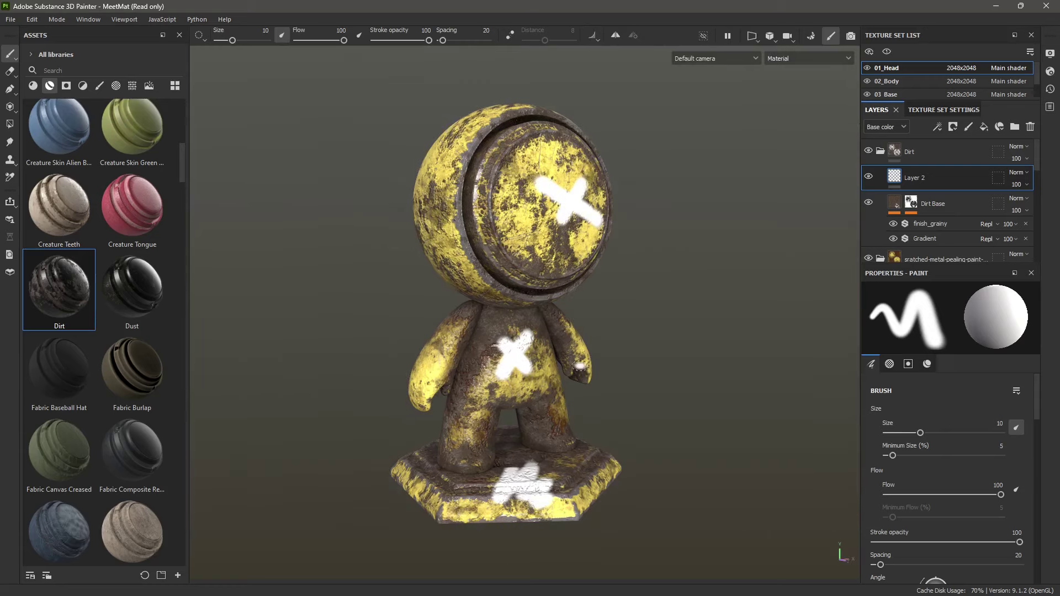
right_click_drag(604, 396, 594, 397, "alt")
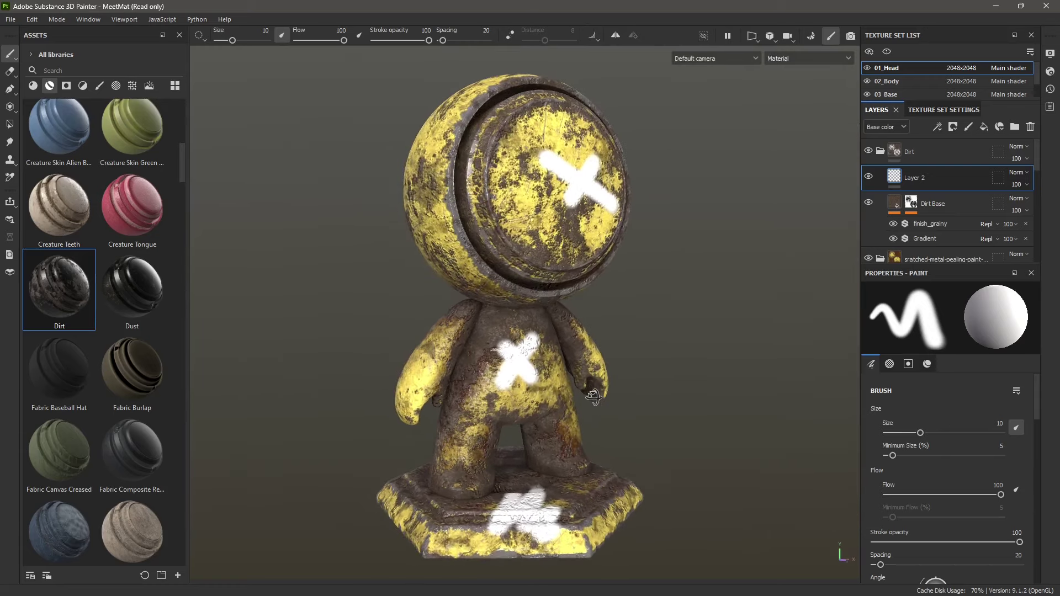
mouse_move(574, 406)
left_mouse_down("alt")
mouse_move(505, 411)
mouse_move(568, 406)
left_mouse_up("alt")
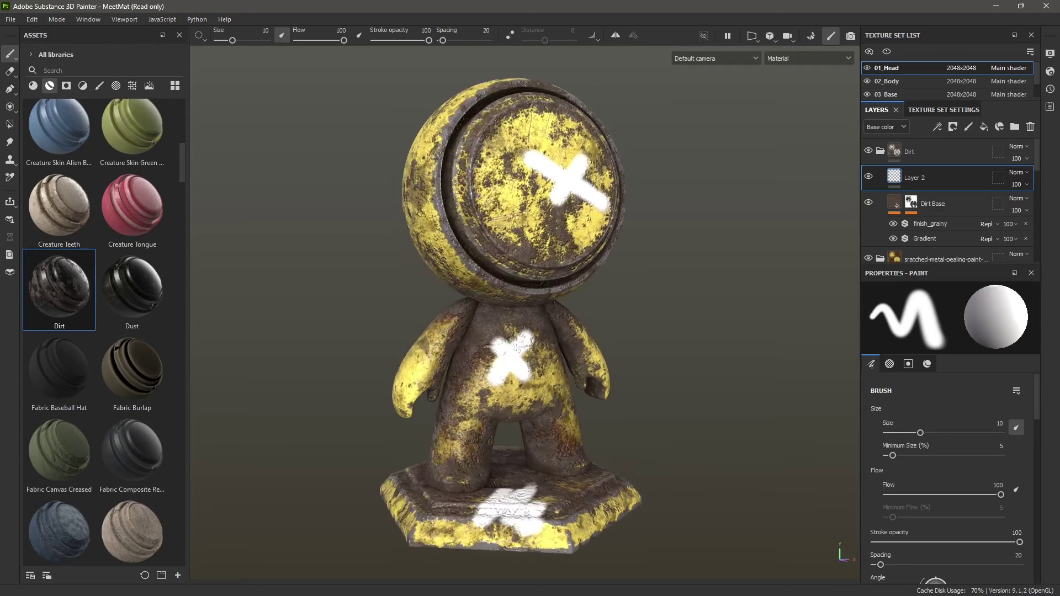
left_click(12, 21)
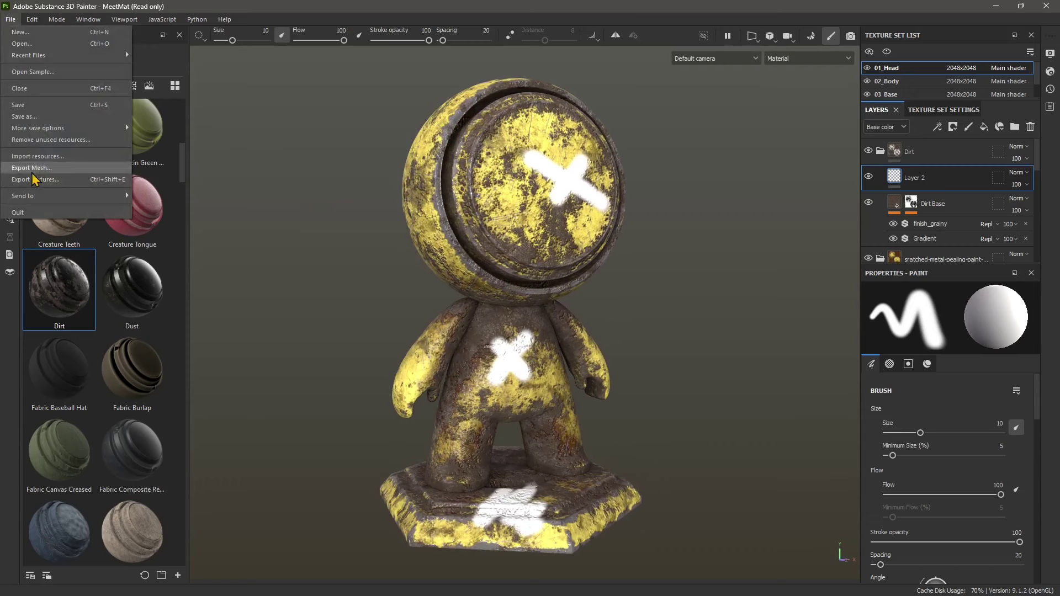
mouse_move(66, 195)
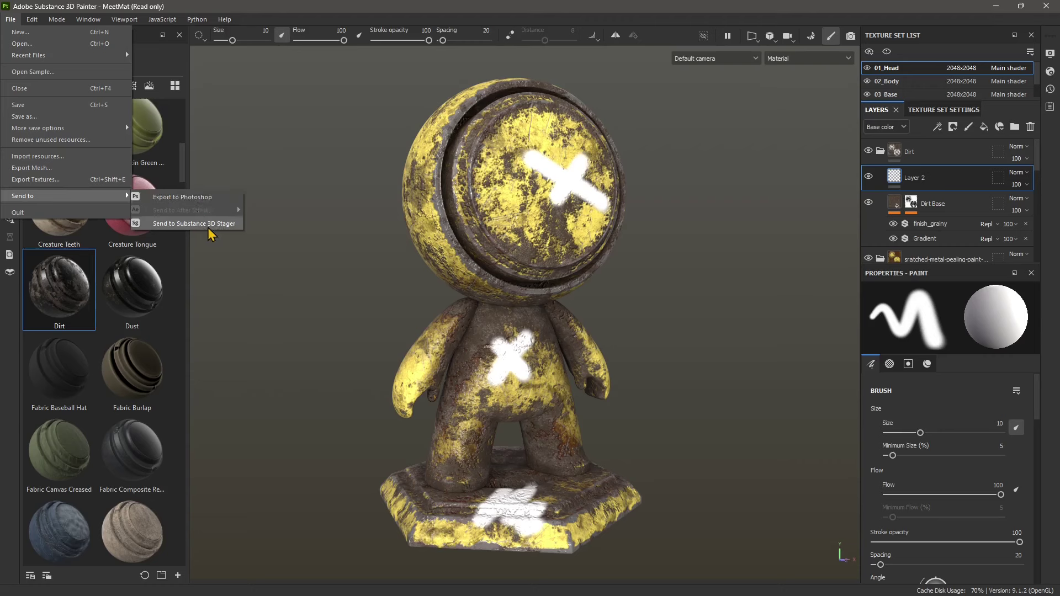
- Send the figure to Stager, importing without unused materials or generated UVs
left_click(183, 224)
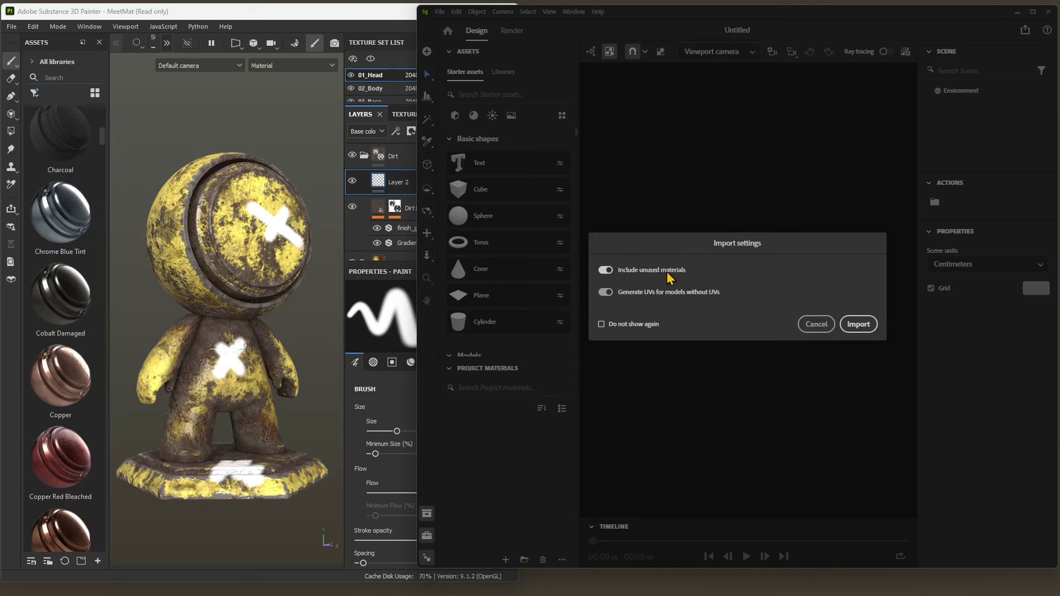
left_click(606, 270)
left_click(605, 292)
left_click(863, 331)
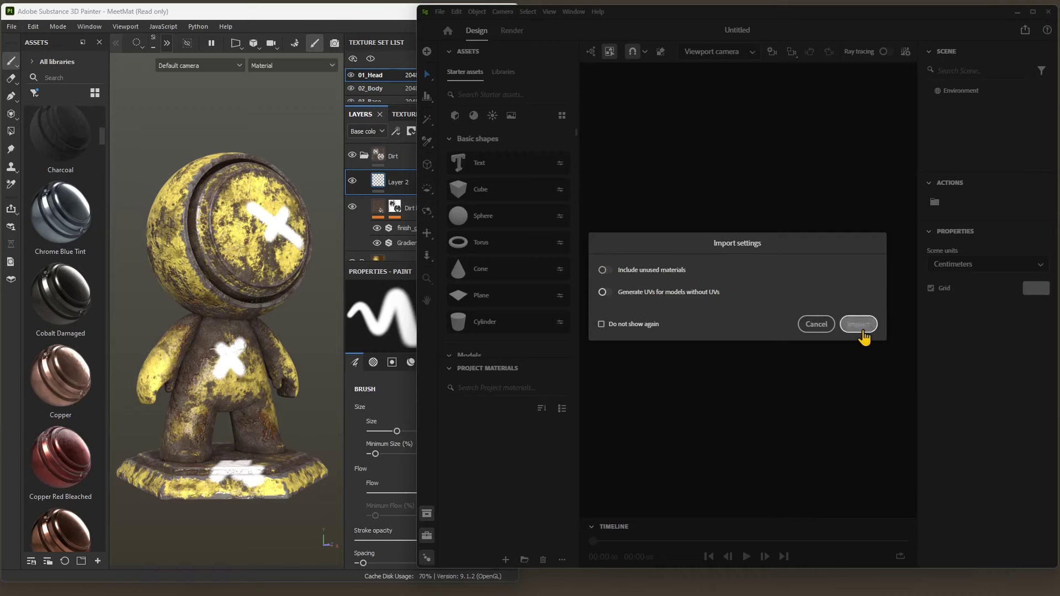
- Import the MeetMat figure into the Stager scene and place a Plane asset beneath it
left_click(863, 331)
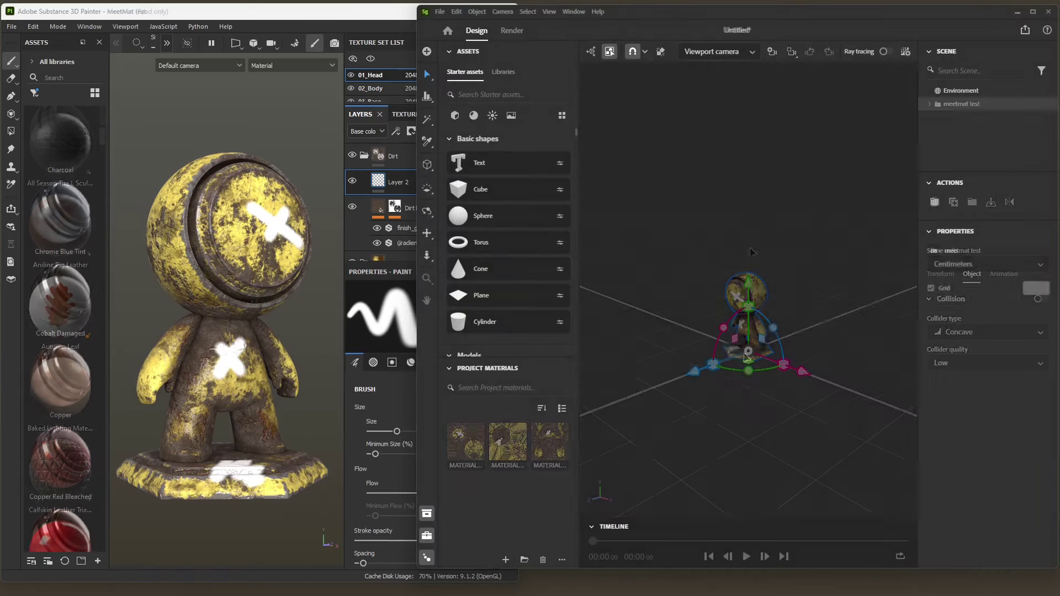
scroll(750, 391, "up", 3)
scroll(751, 402, "up", 3)
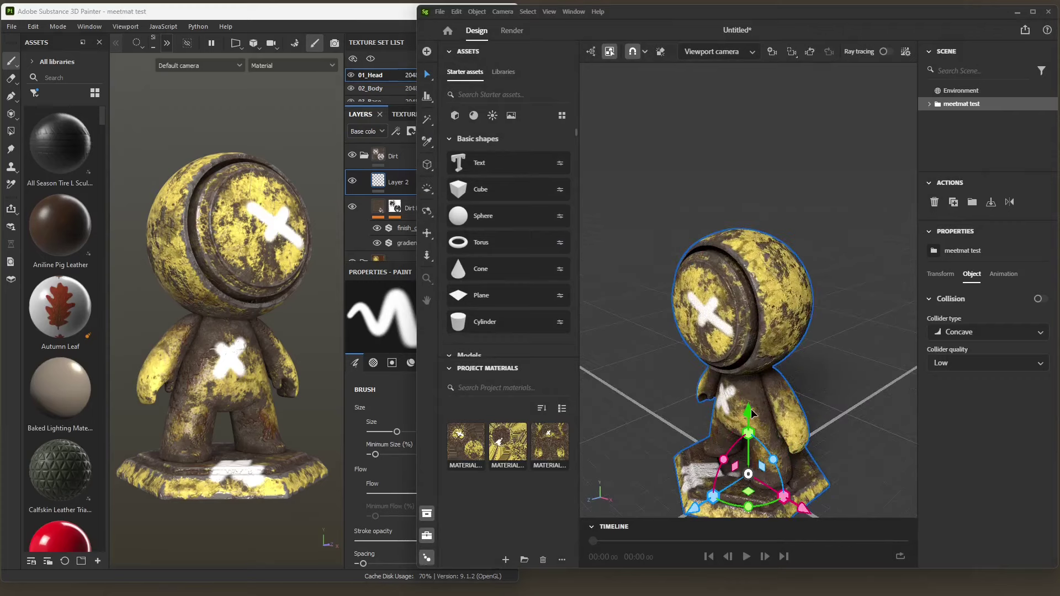
scroll(774, 422, "down", 3)
scroll(757, 366, "down", 3)
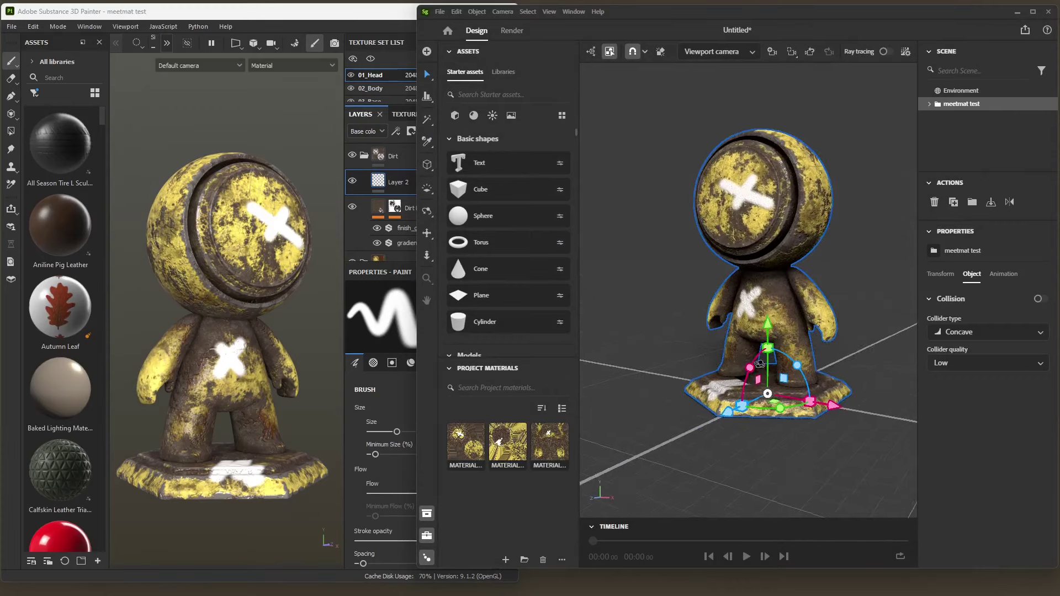
scroll(765, 345, "up", 2)
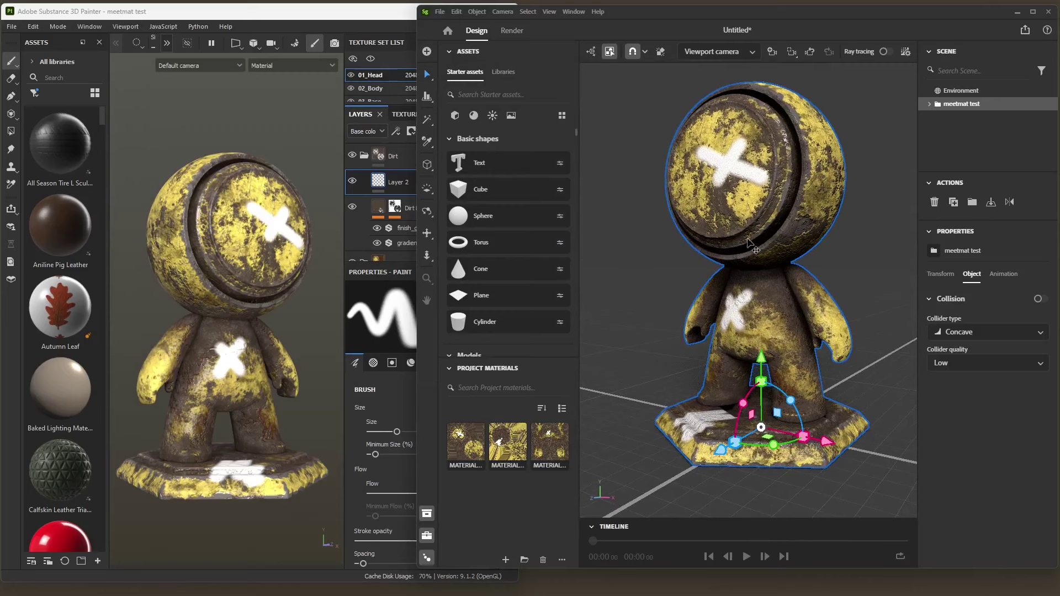
scroll(734, 260, "down", 2)
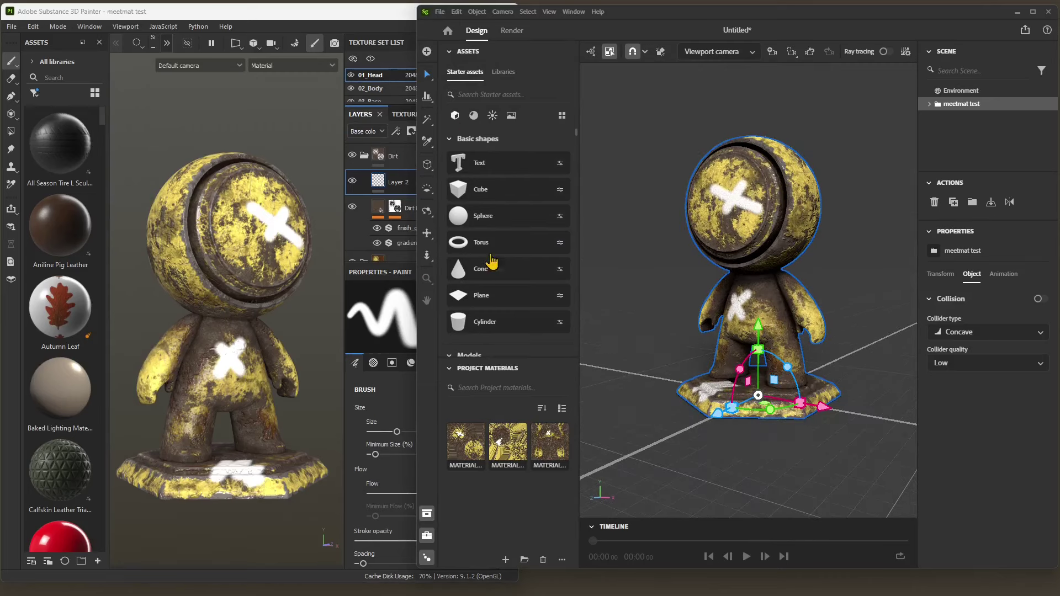
scroll(493, 290, "down", 2)
mouse_move(481, 240)
left_mouse_down()
mouse_move(752, 433)
mouse_move(757, 414)
left_mouse_up()
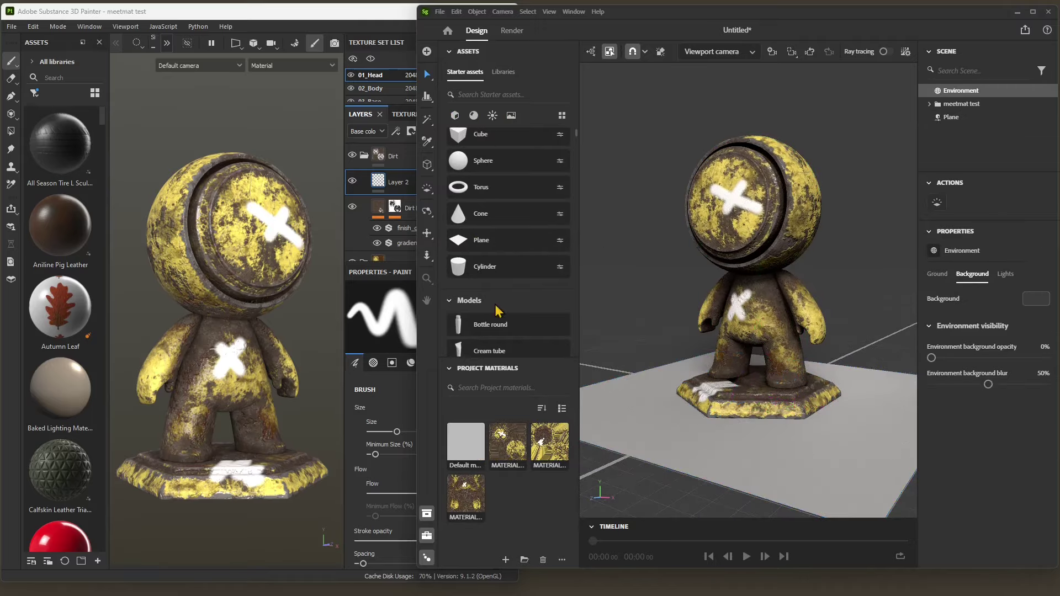
scroll(486, 310, "down", 3)
scroll(505, 208, "down", 3)
- Add a Pour box milk carton and position it behind and left of the figure
scroll(504, 256, "down", 3)
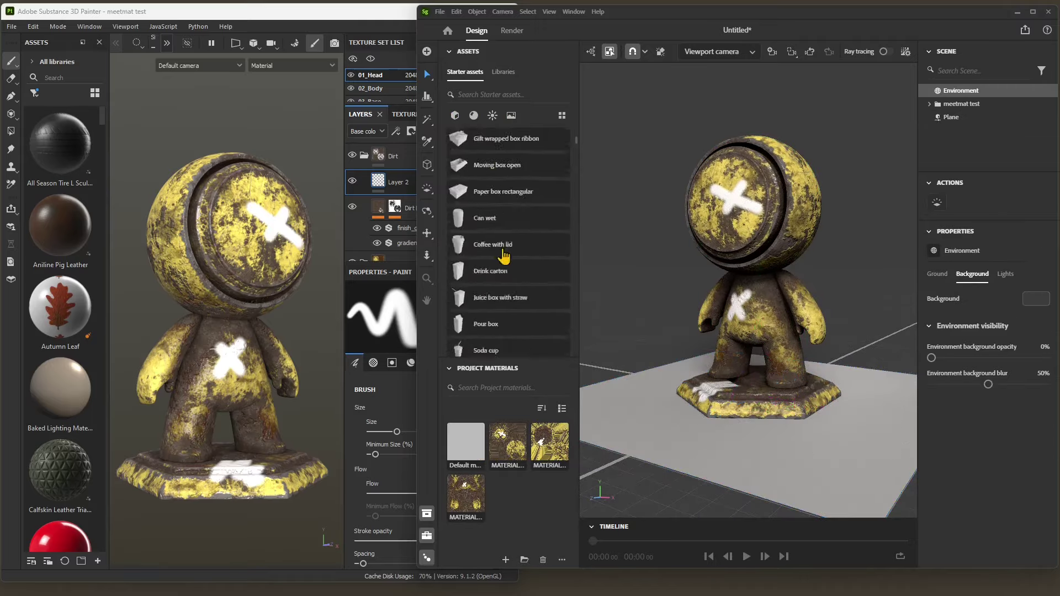
scroll(504, 255, "down", 3)
left_click_drag(504, 253, 634, 394)
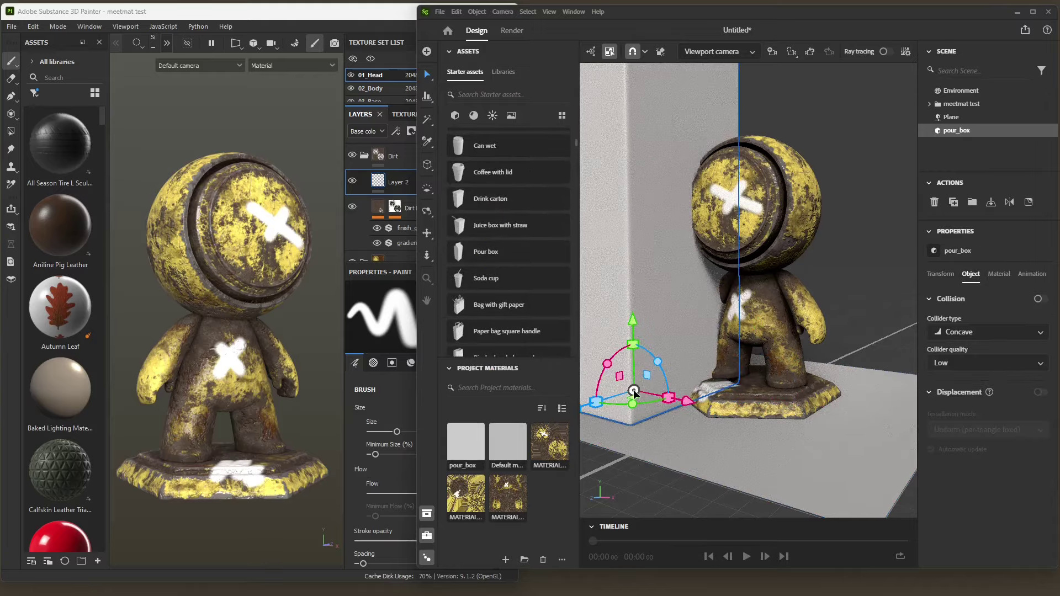
scroll(680, 362, "down", 2)
left_click_drag(662, 366, 674, 330)
- Add a Soda cup with straw beside the figure and orbit to frame all three objects
left_click_drag(494, 290, 881, 349)
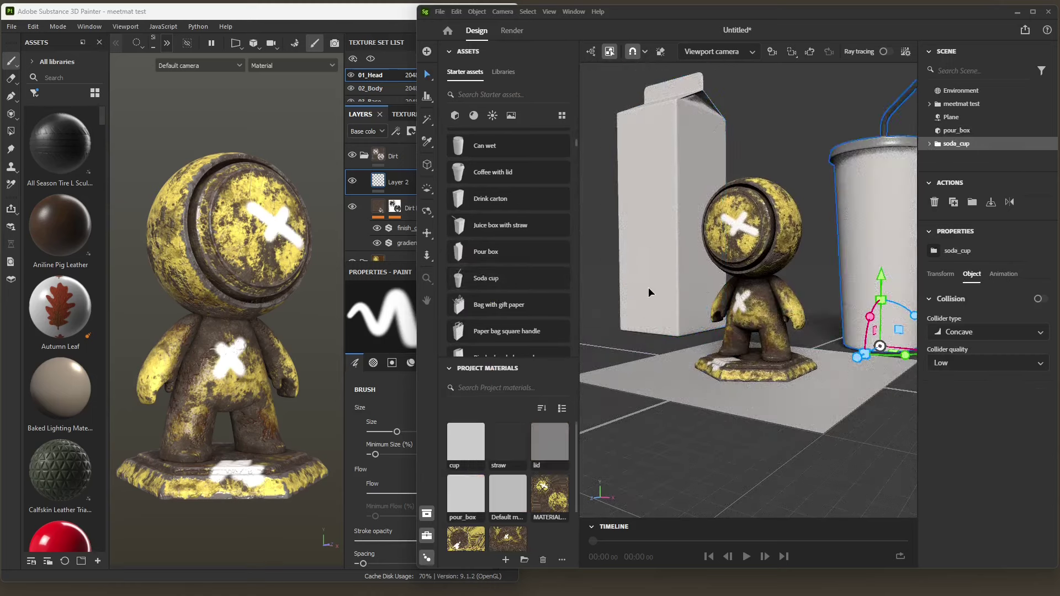
mouse_move(649, 288)
middle_mouse_down()
mouse_move(766, 336)
mouse_move(735, 362)
mouse_move(712, 353)
middle_mouse_up()
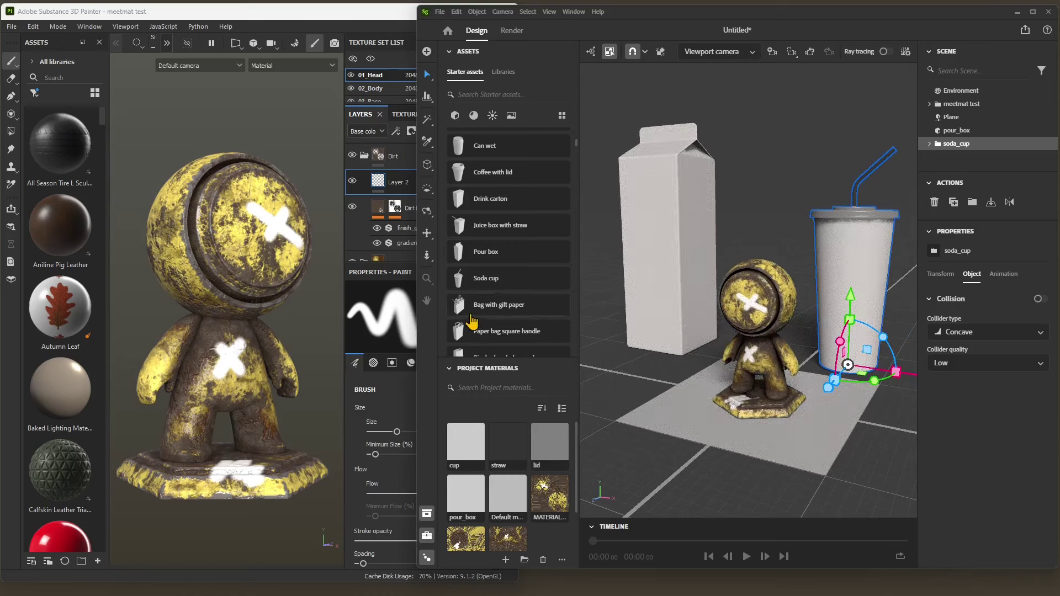
left_click(742, 293)
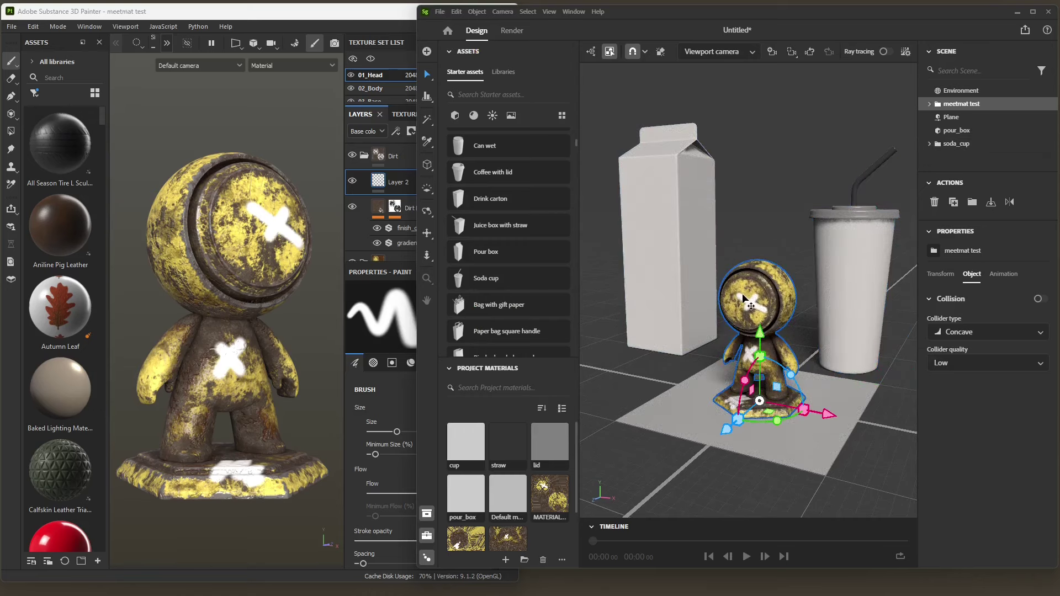
left_click(440, 12)
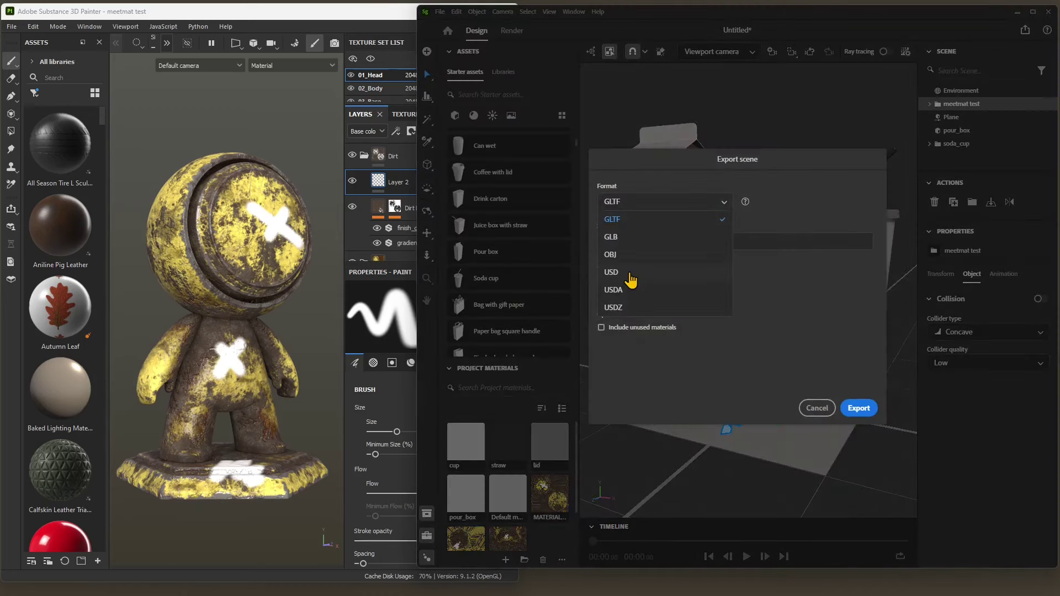
- Set the export to USD format with whole-Scene selection and unused materials included
left_click(611, 272)
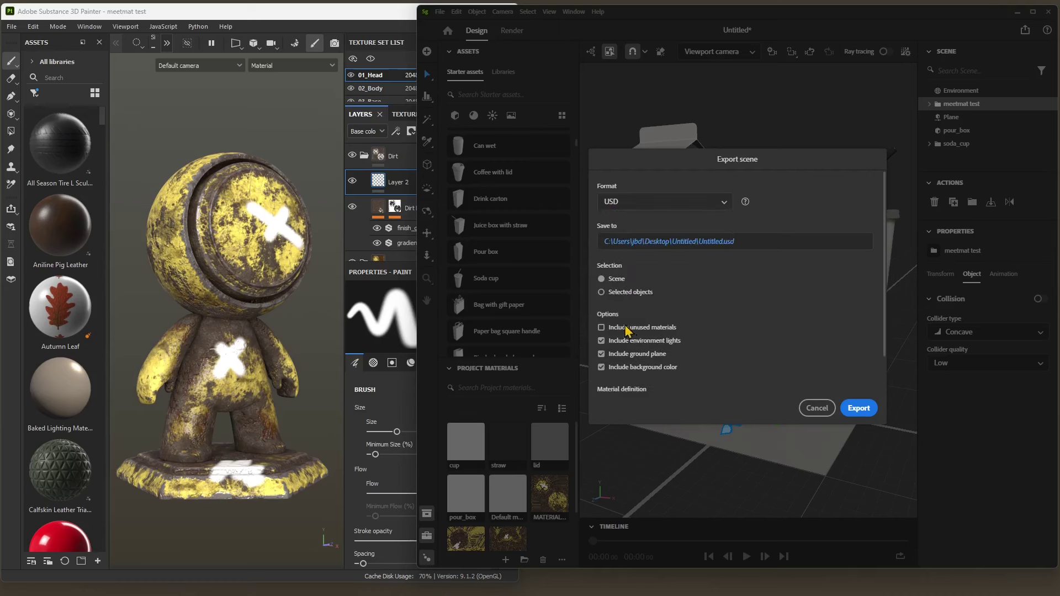
left_click(608, 293)
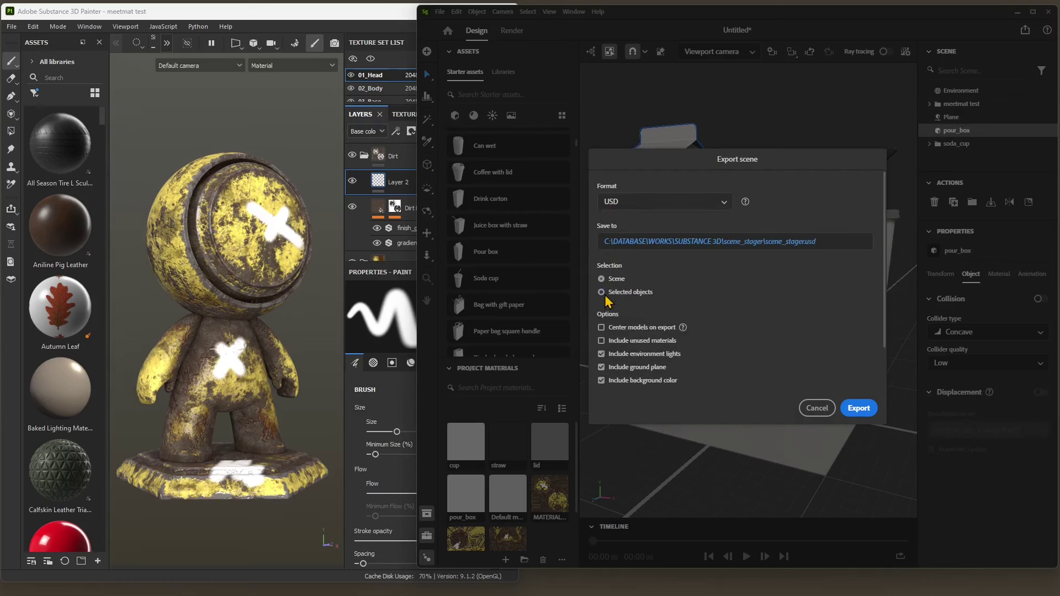
left_click(616, 279)
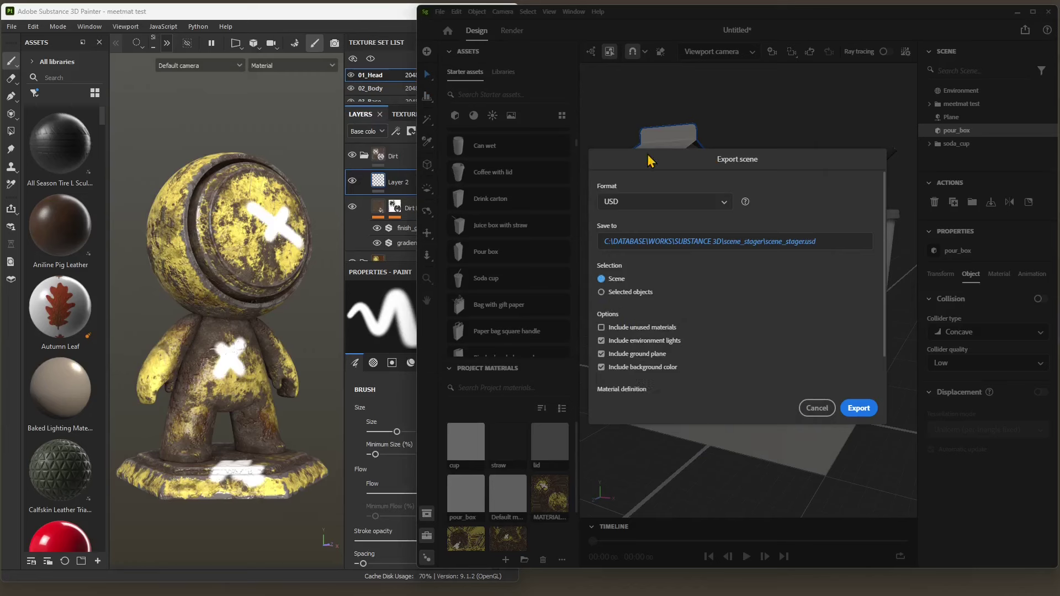
left_click(602, 328)
- Export scene_stager.usd from Stager and start a new Painter project
left_click(858, 408)
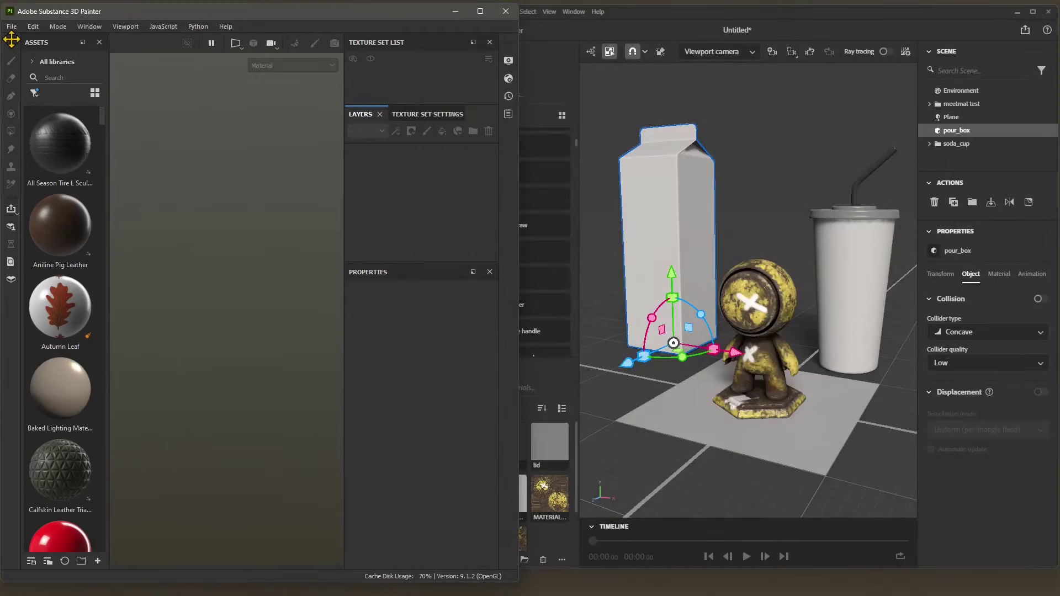
left_click(11, 27)
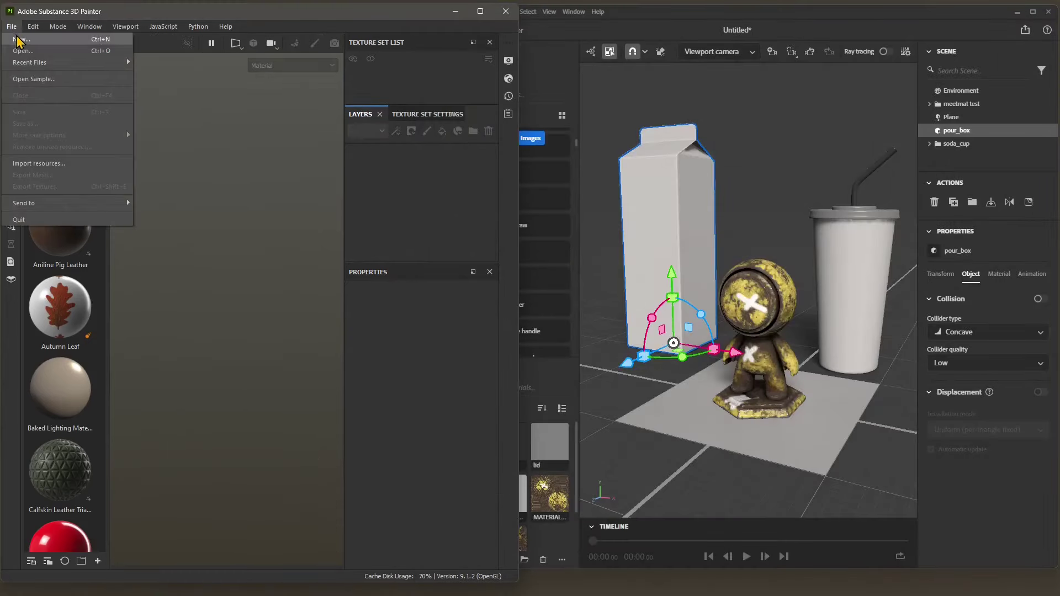
left_click(17, 40)
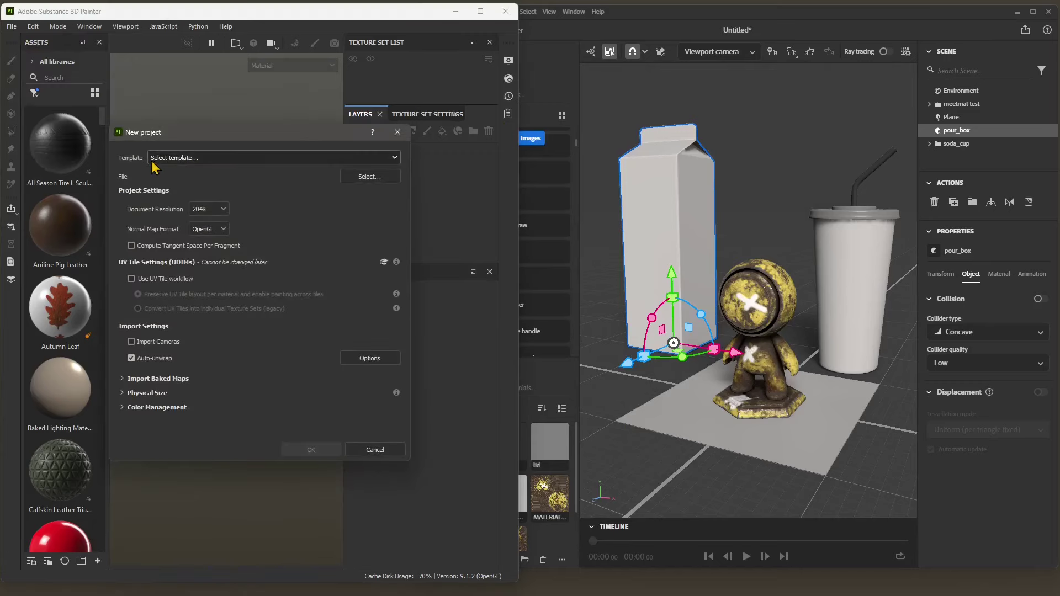
- Choose scene_stager.usd from the scene_stager folder as the mesh and create the project
left_click(363, 180)
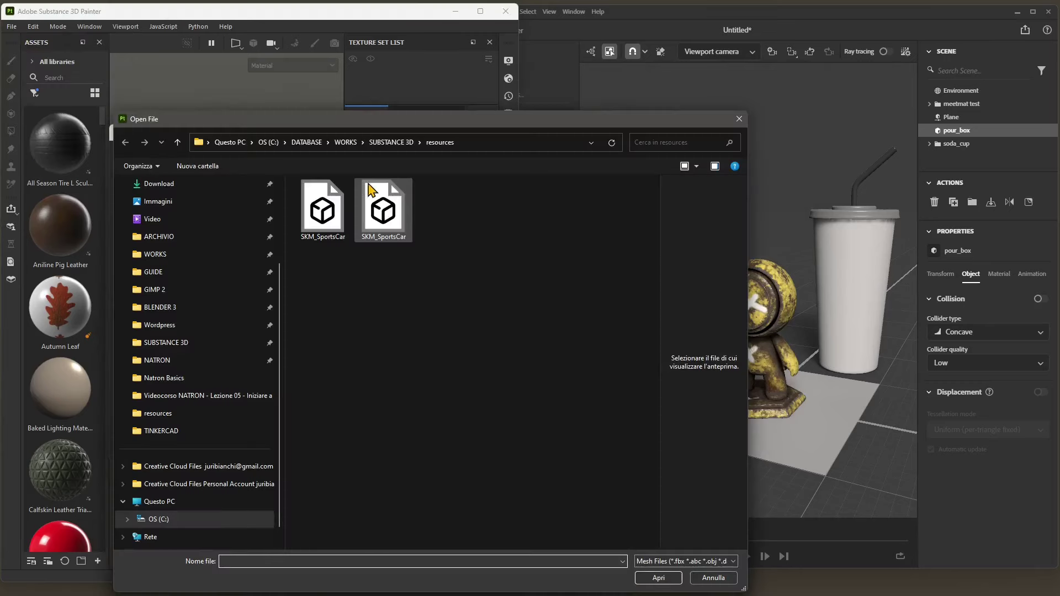
left_click(391, 142)
scroll(369, 323, "down", 4)
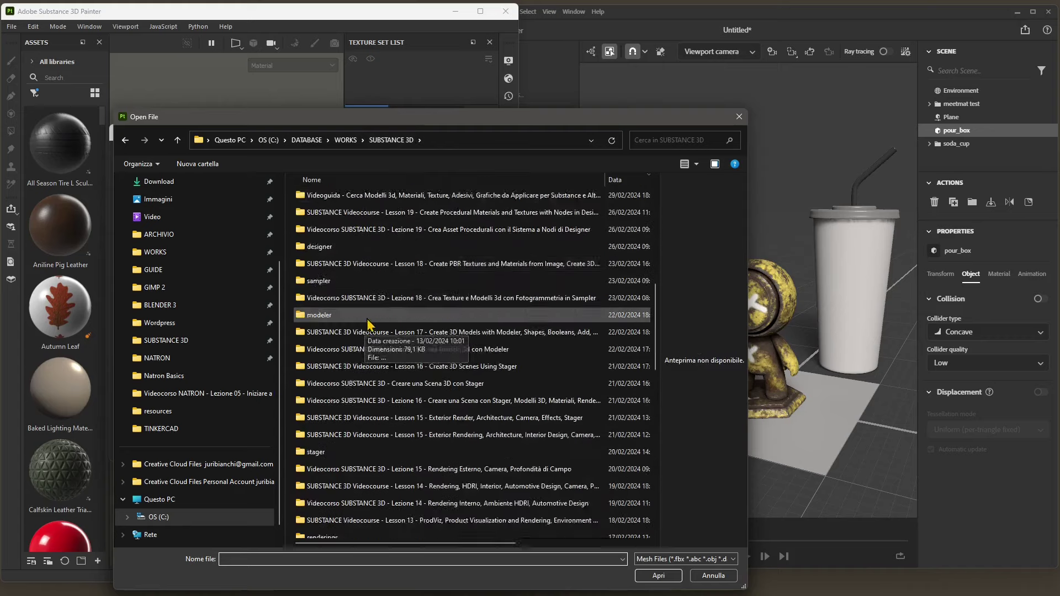
scroll(369, 323, "up", 5)
double_click(320, 195)
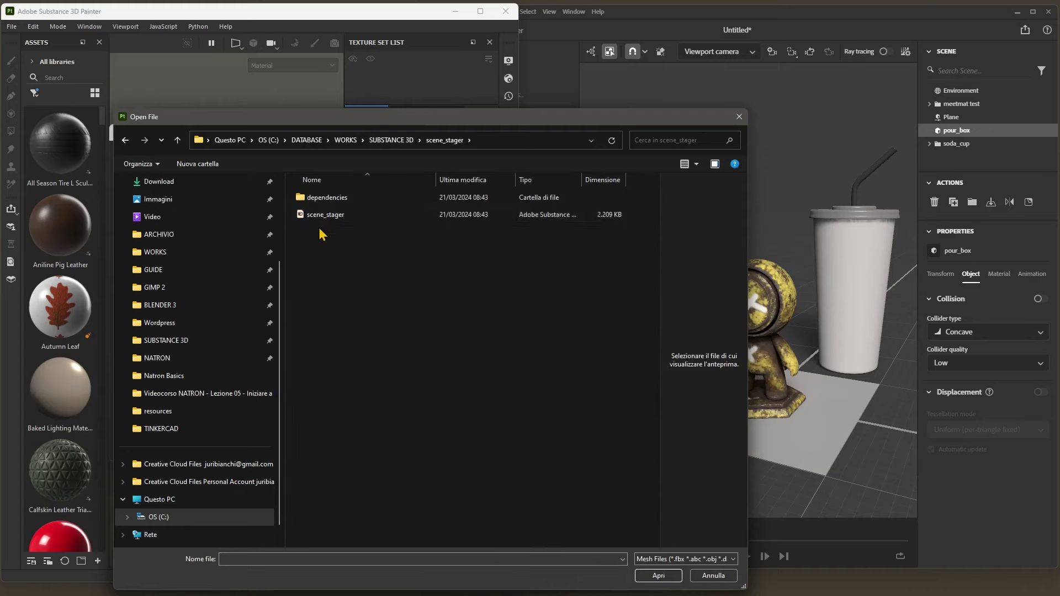
left_click(326, 217)
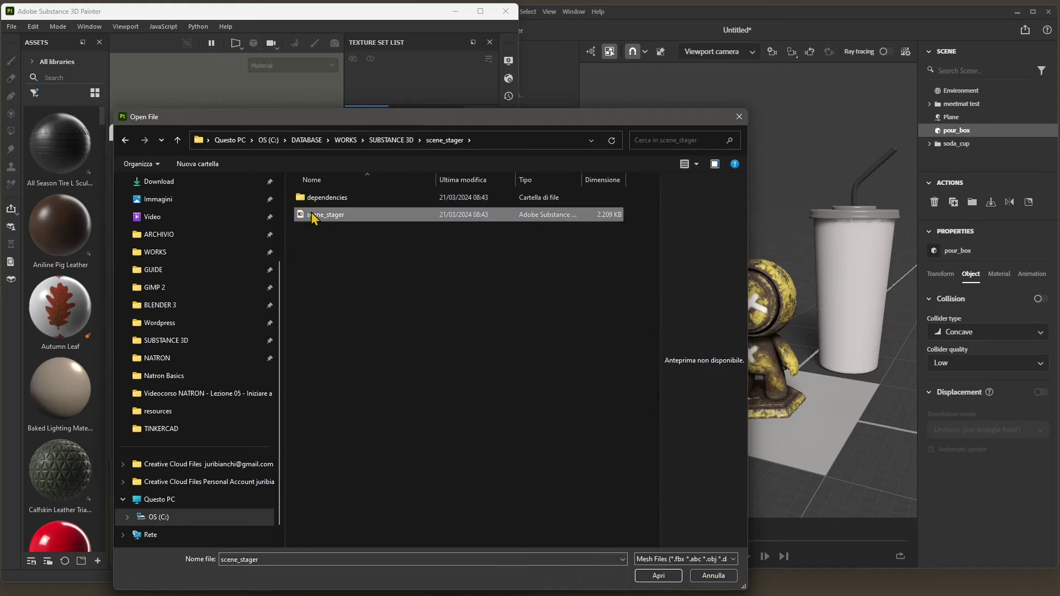
left_click(659, 575)
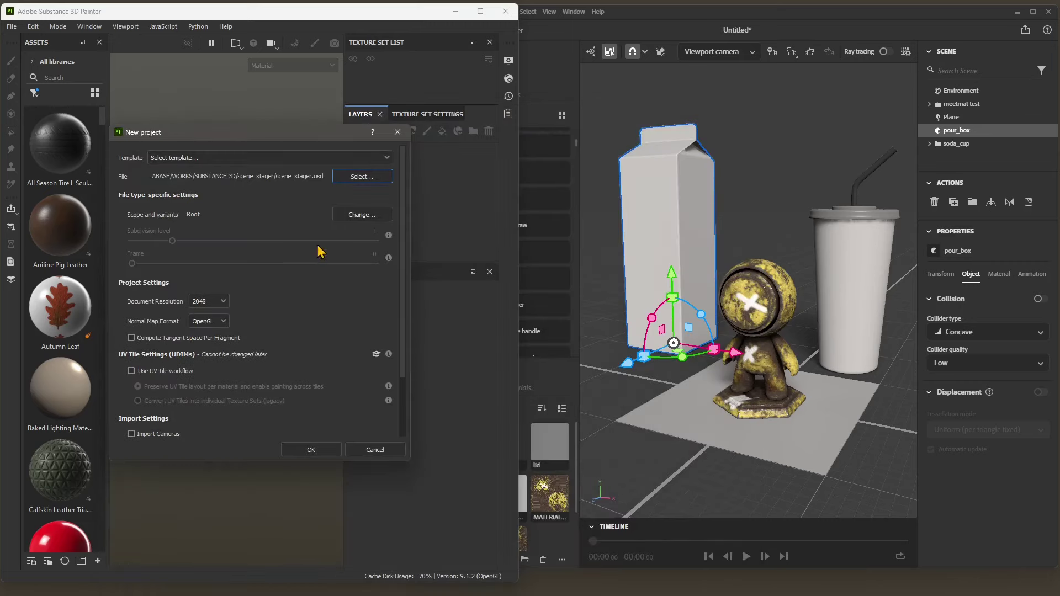
left_click_drag(322, 138, 336, 132)
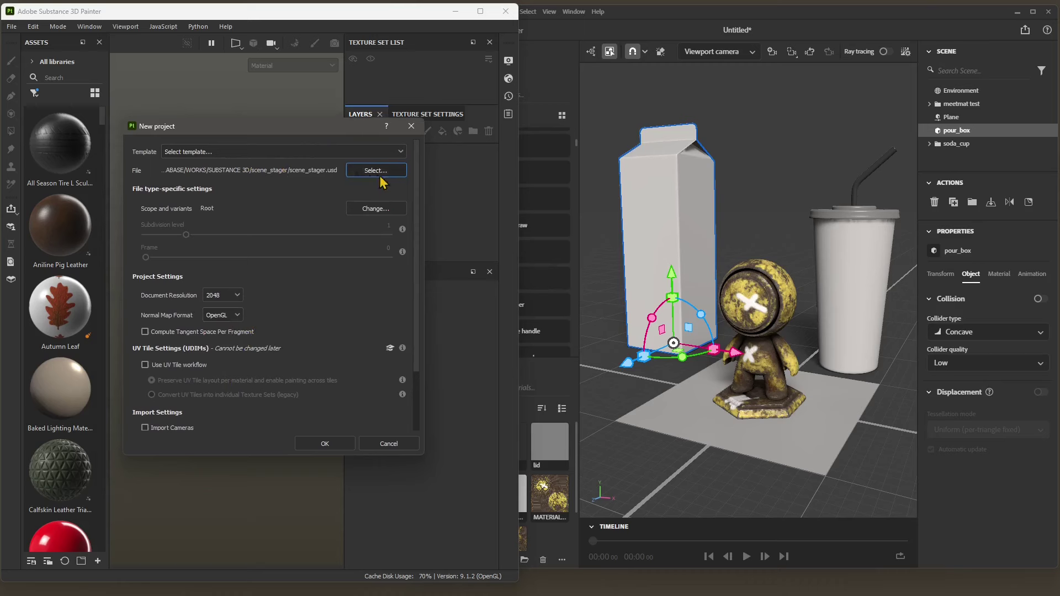
left_click(354, 445)
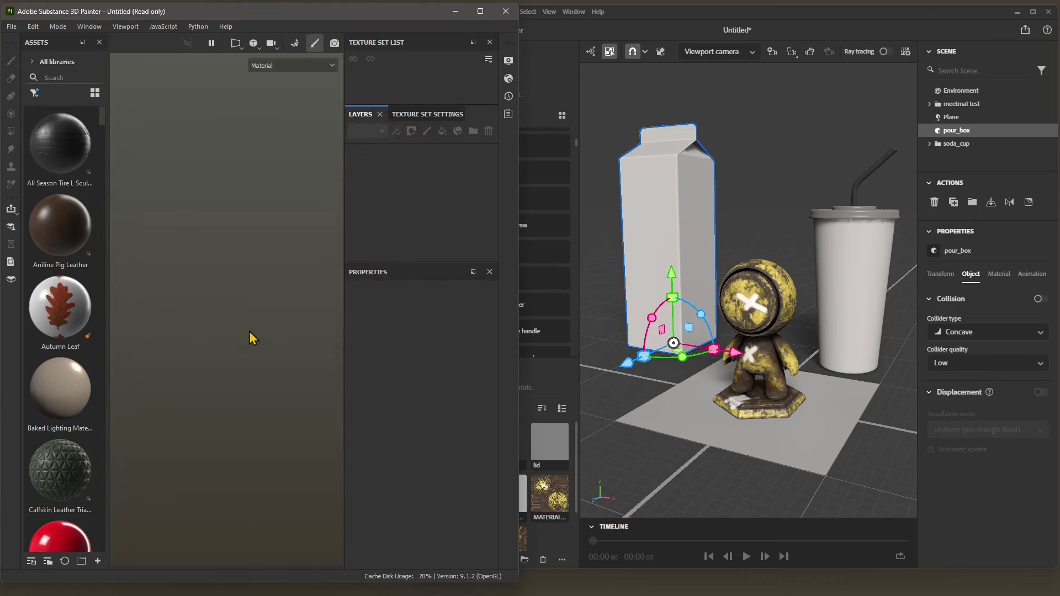
- Orbit the scene and expand the Texture Set List to browse lid, pour_box and MATERIAL_01–03 sets
scroll(268, 397, "up", 2)
scroll(279, 414, "up", 2)
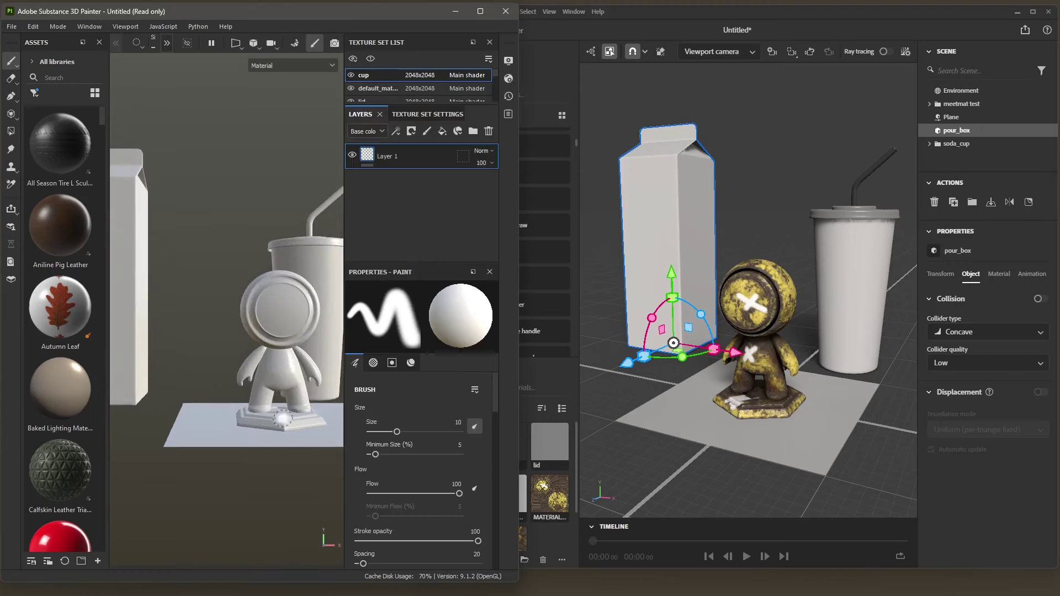
mouse_move(282, 419)
left_mouse_down("alt")
mouse_move(296, 432)
mouse_move(317, 428)
left_mouse_up("alt")
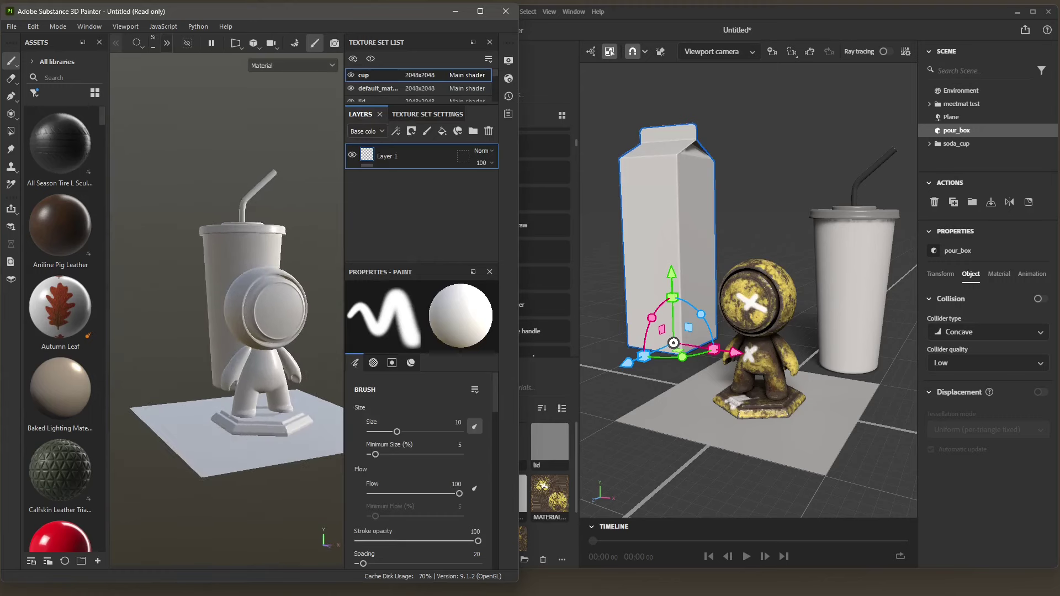
left_click(381, 100)
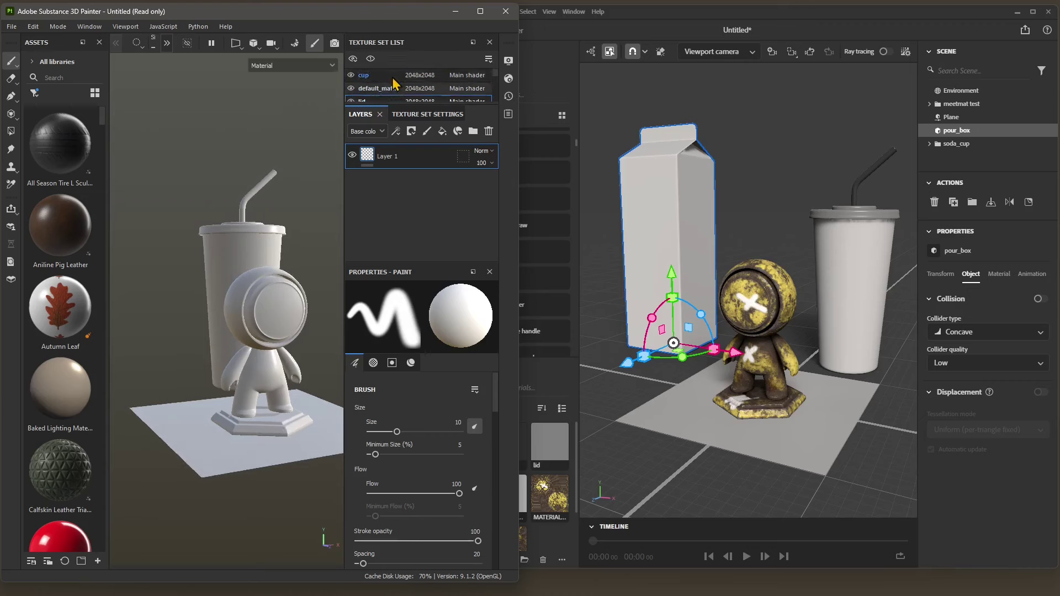
mouse_move(405, 106)
left_mouse_down()
mouse_move(405, 264)
mouse_move(405, 236)
left_mouse_up()
left_click(367, 168)
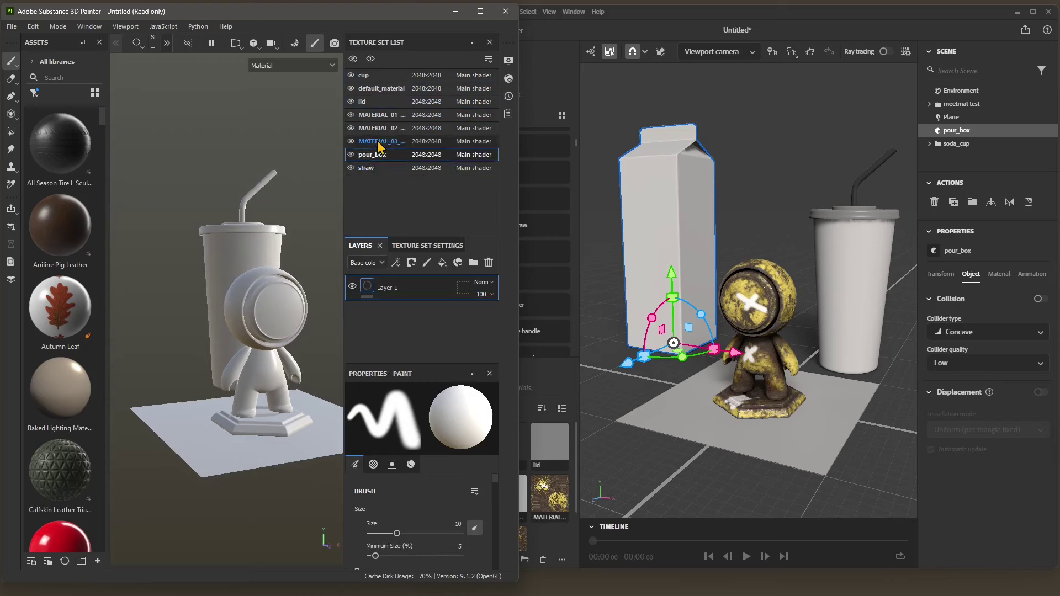
left_click(379, 143)
left_click(379, 115)
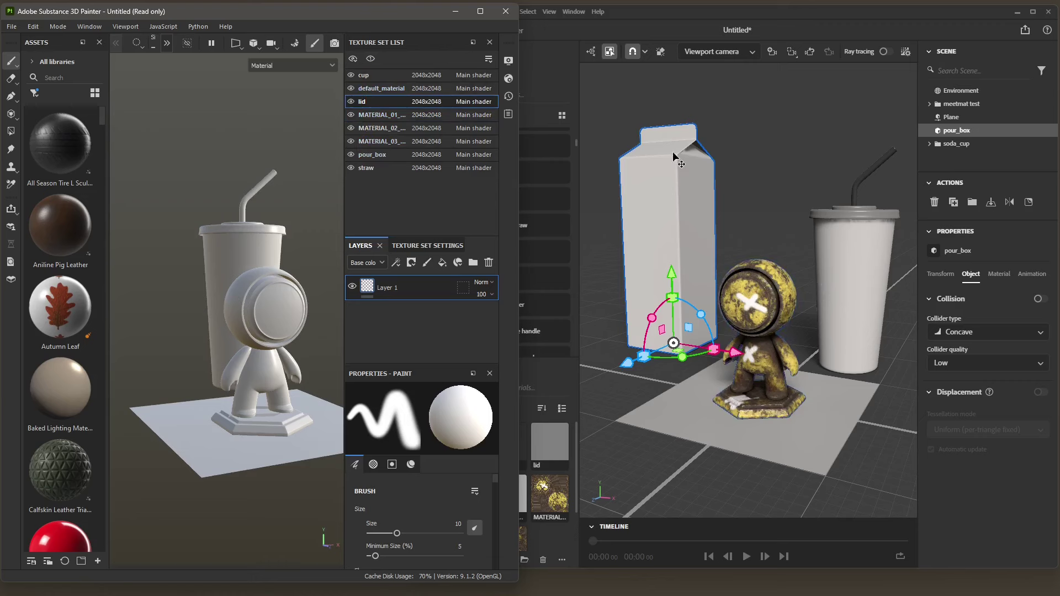
left_click(381, 141)
left_click(11, 27)
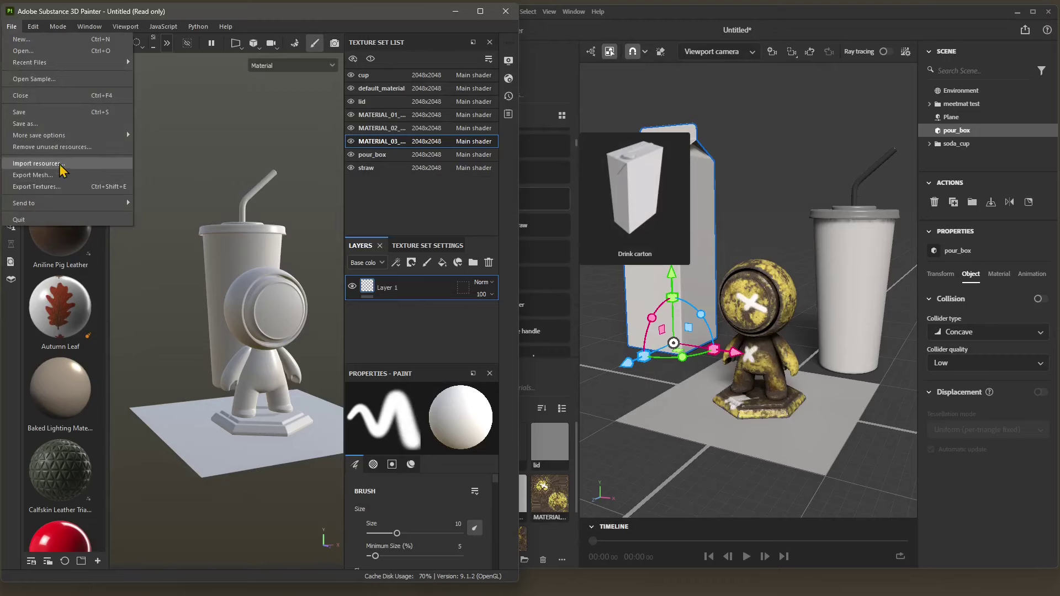
- Browse to scene_stager/dependencies via Import resources, then cancel without importing anything
left_click(30, 164)
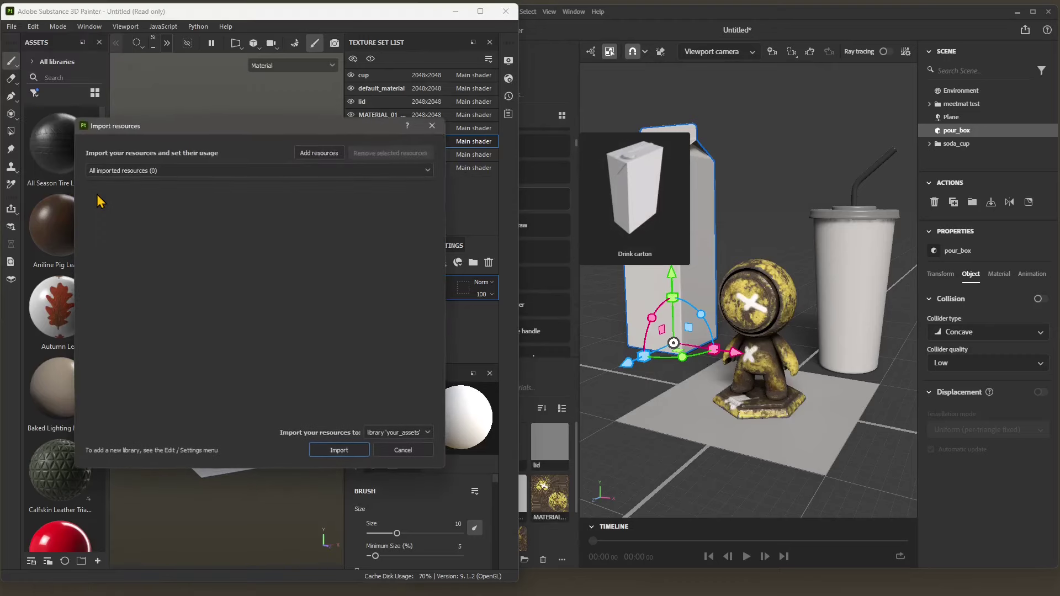
left_click(300, 155)
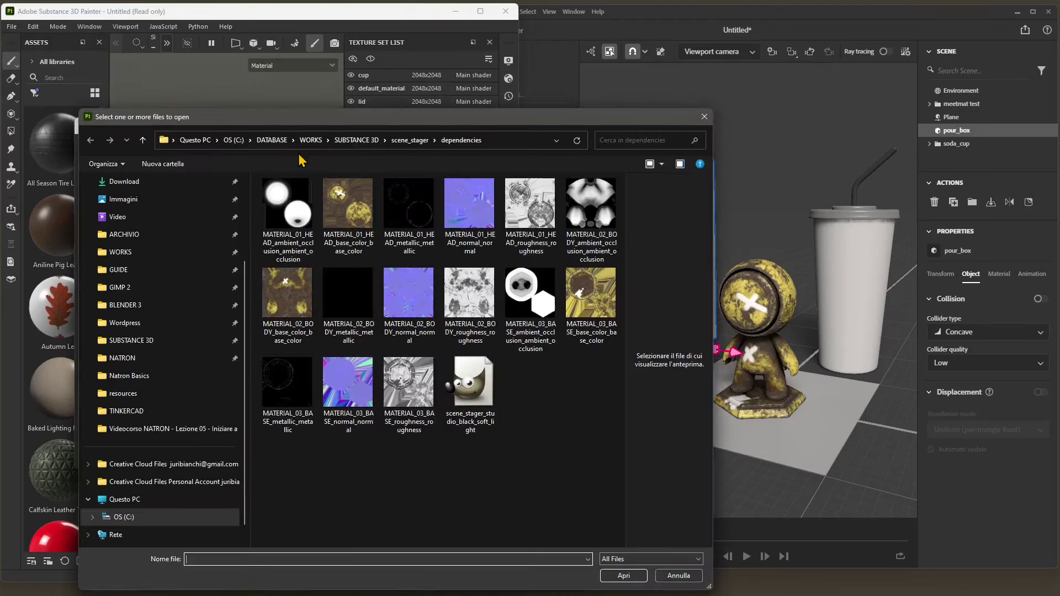
left_click(403, 140)
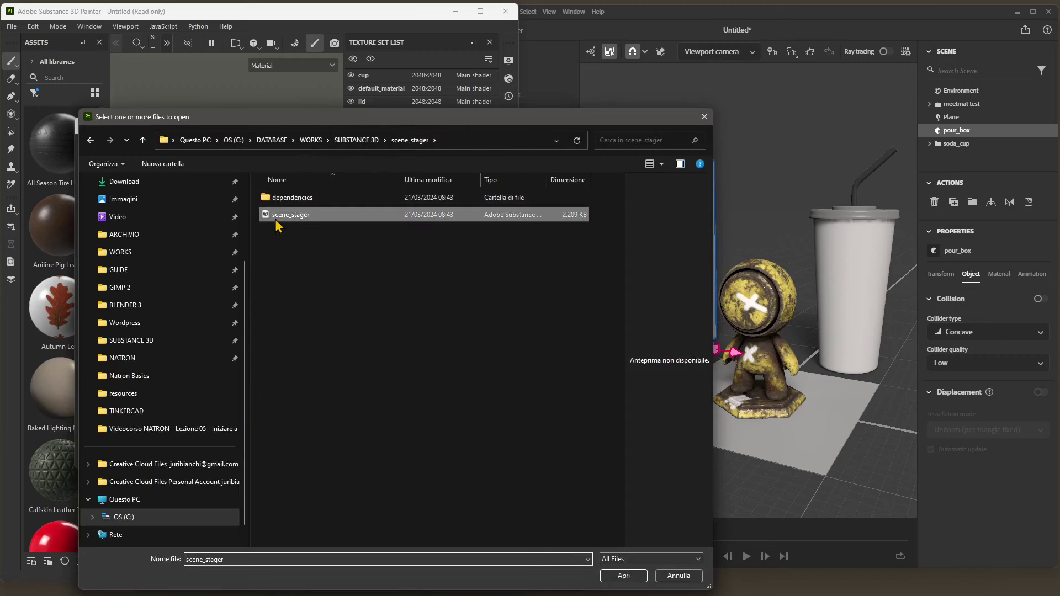
left_click(304, 217)
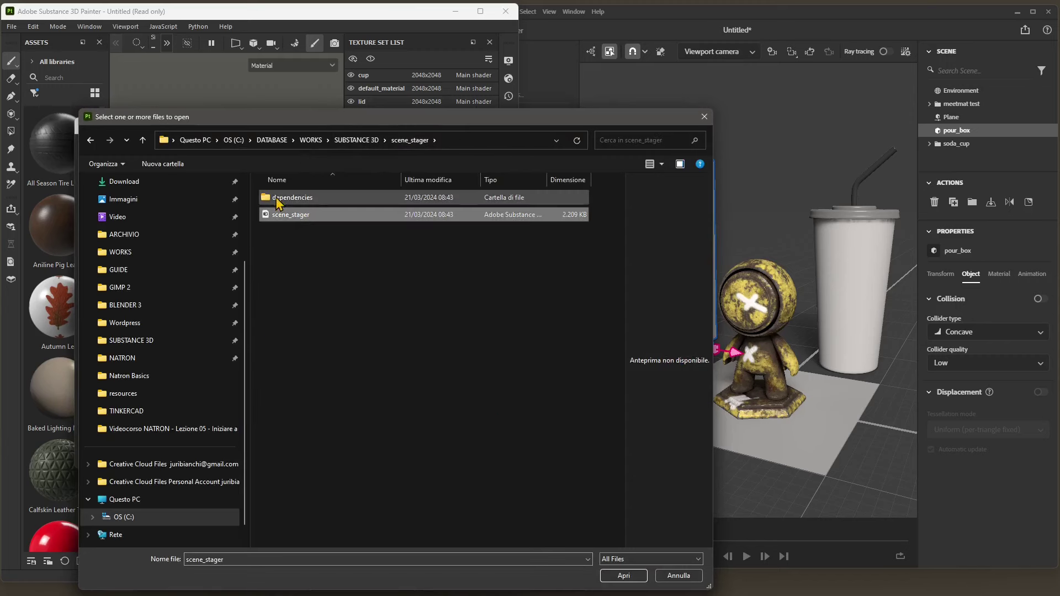
double_click(278, 197)
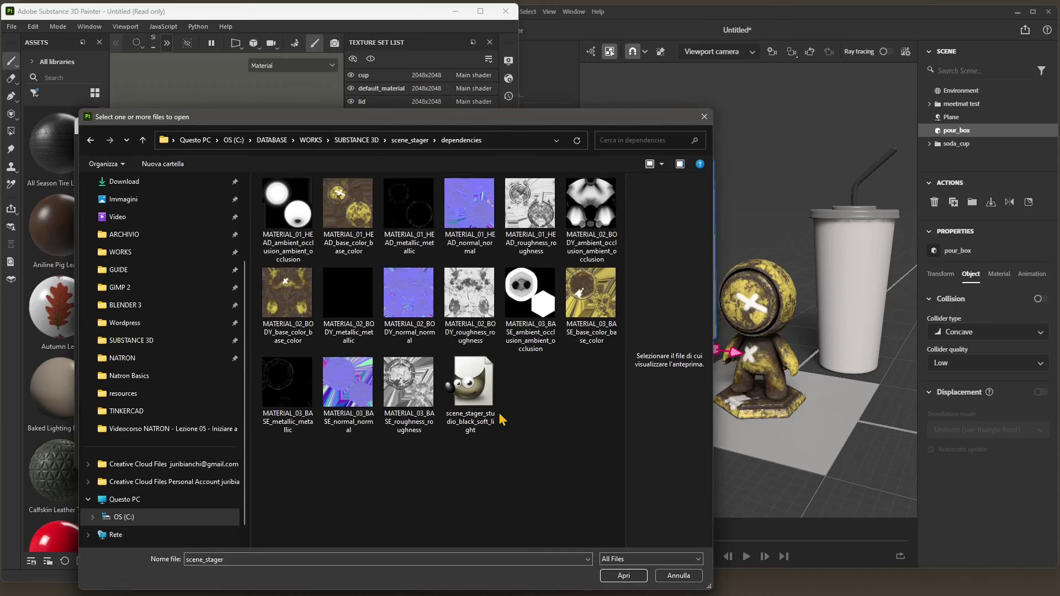
left_click(704, 117)
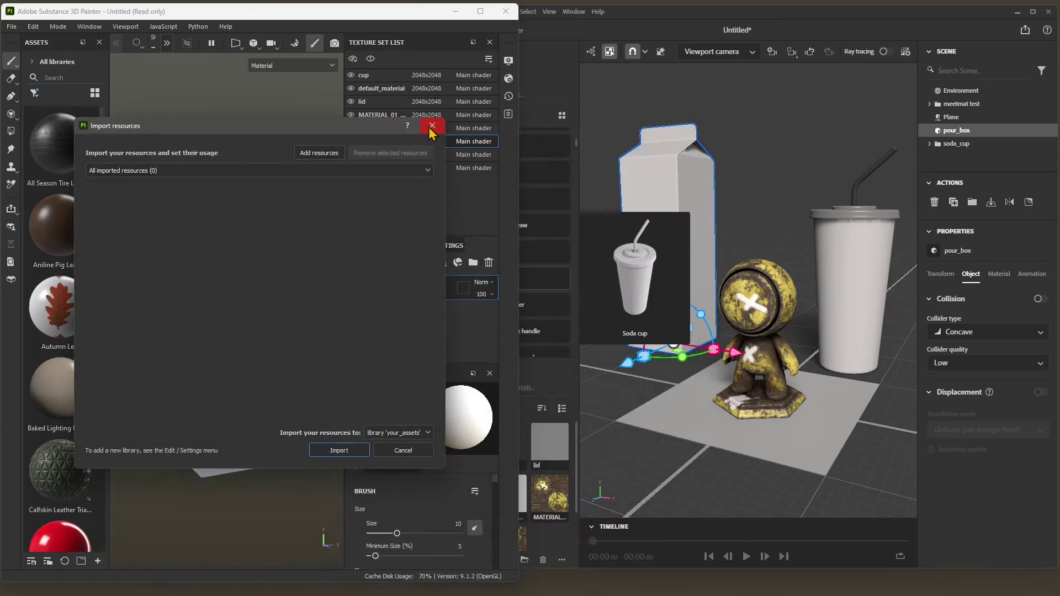
left_click(434, 124)
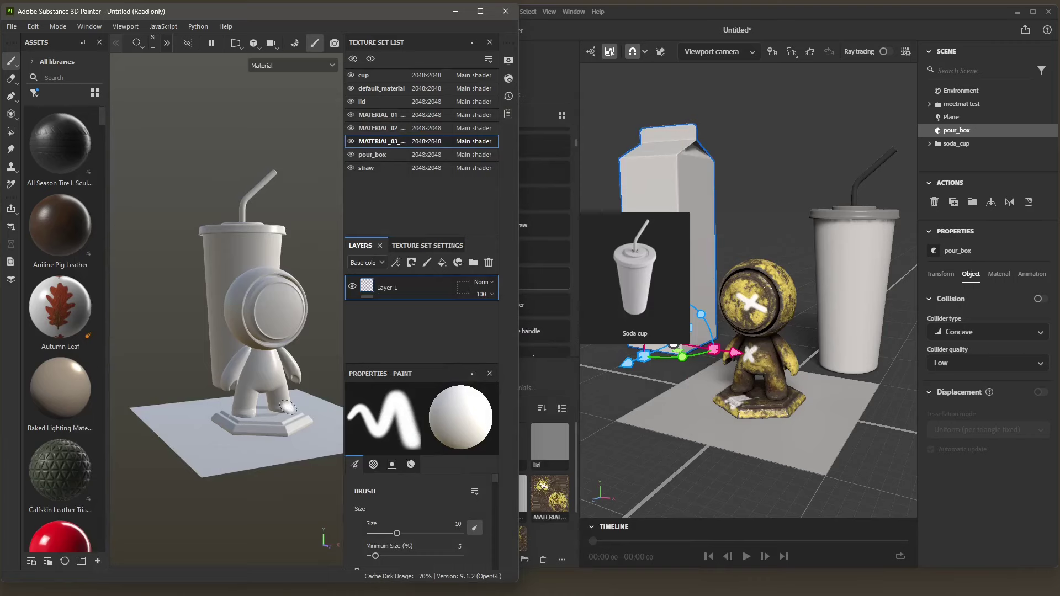
- Close Painter discarding unsaved changes, then maximize the Stager window
left_click(513, 15)
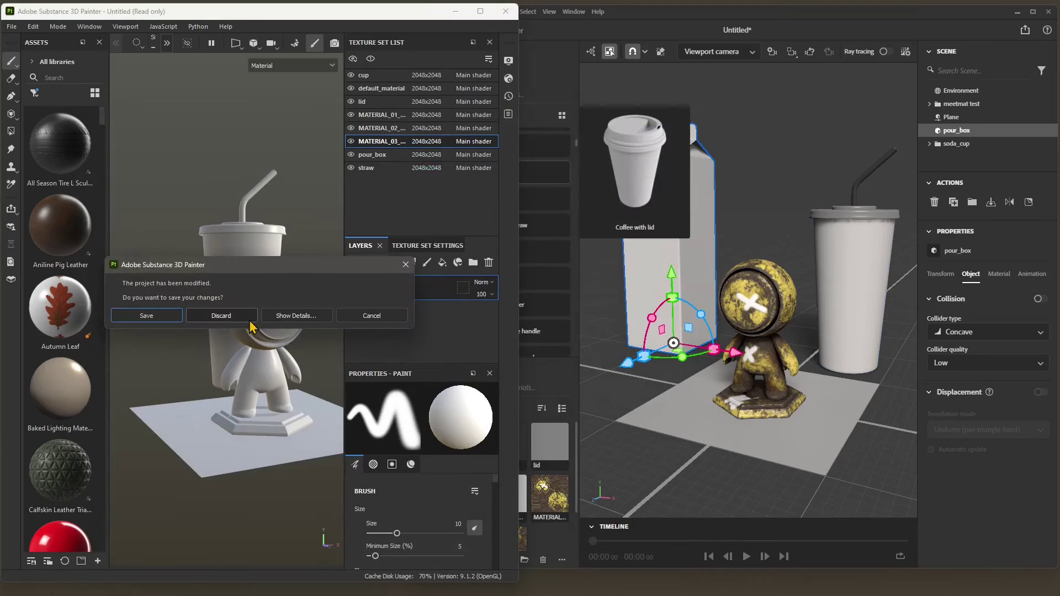
left_click(232, 316)
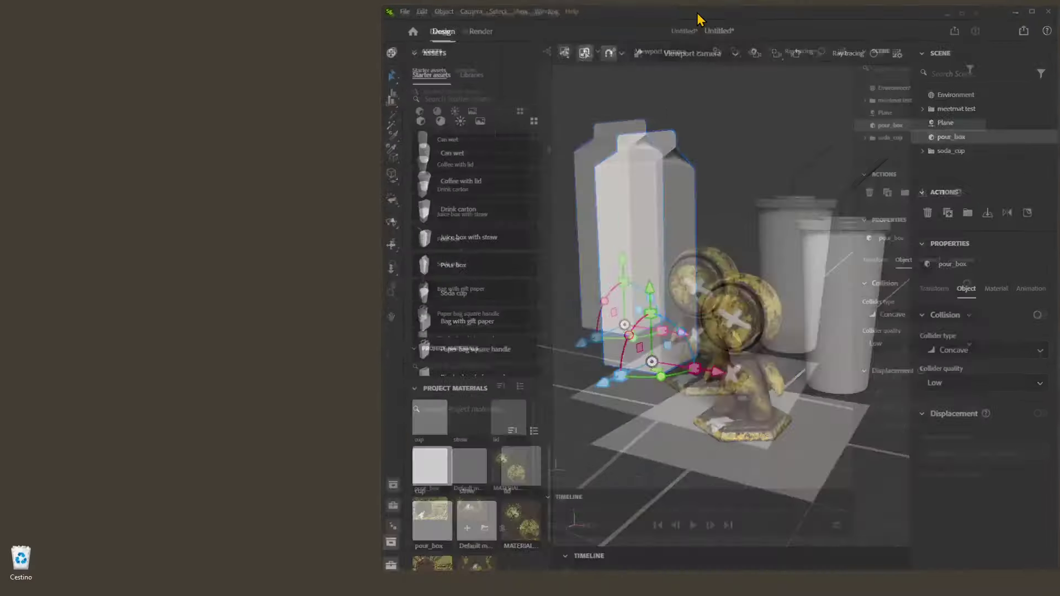
double_click(697, 18)
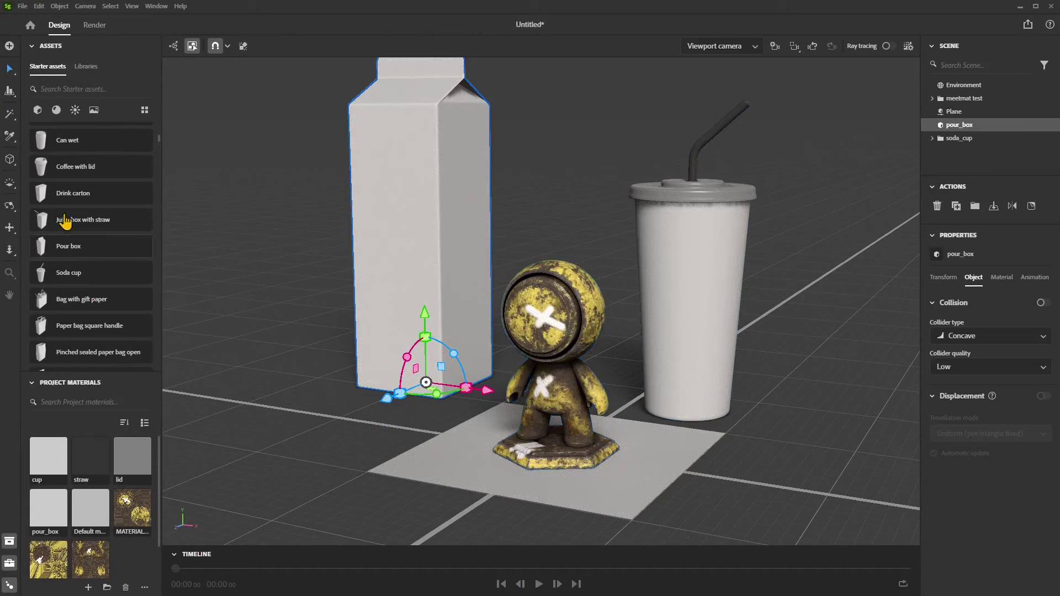
- Drag the Ceramic tiles material from Starter assets onto the Plane
left_click(56, 110)
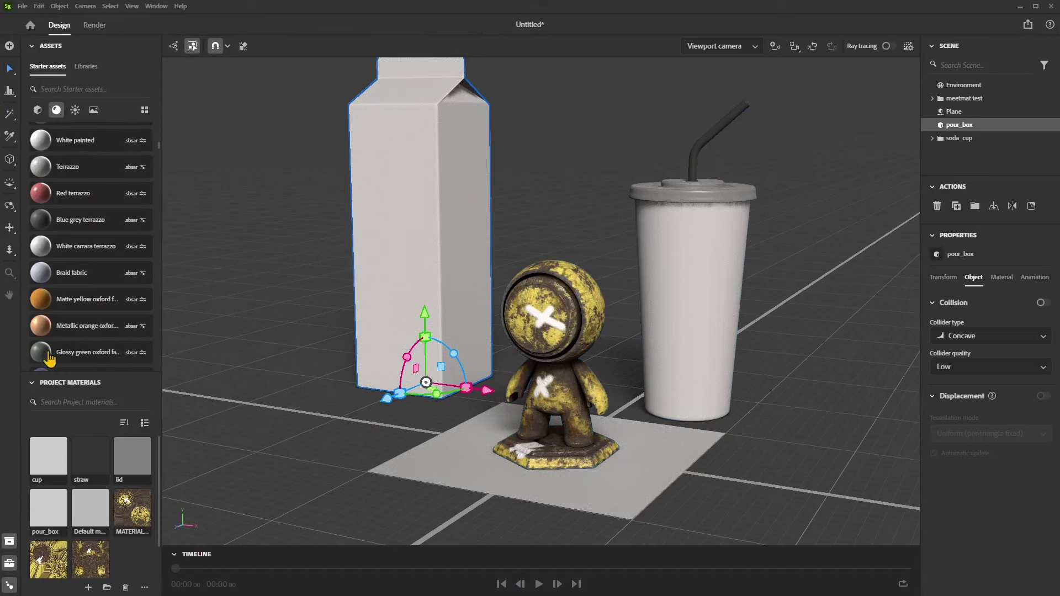
scroll(71, 266, "up", 5)
left_click_drag(64, 174, 480, 454)
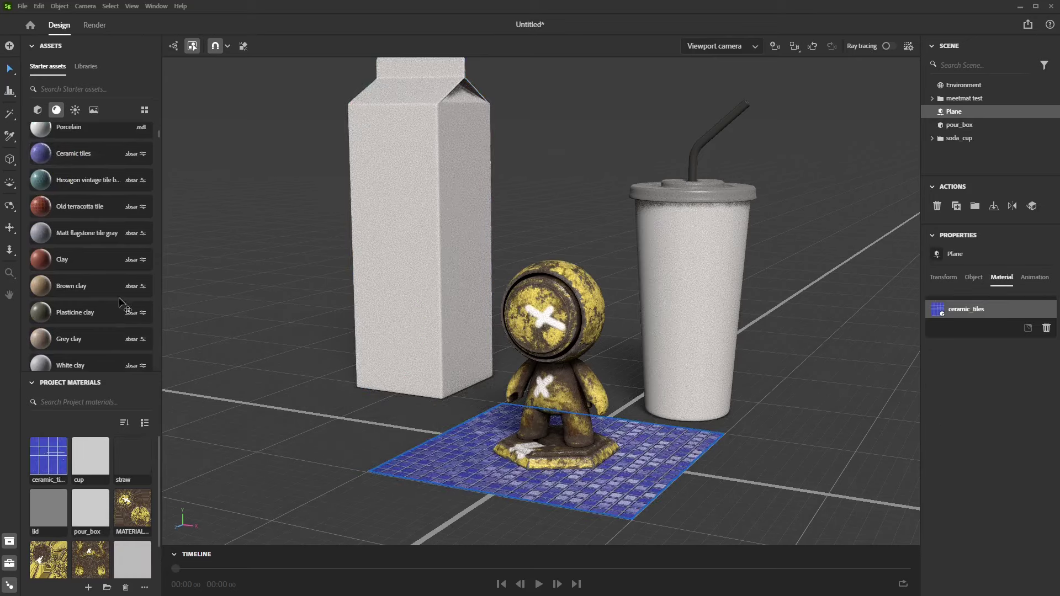
- Browse the Lights and Images starter assets, then select the Environment
left_click(75, 109)
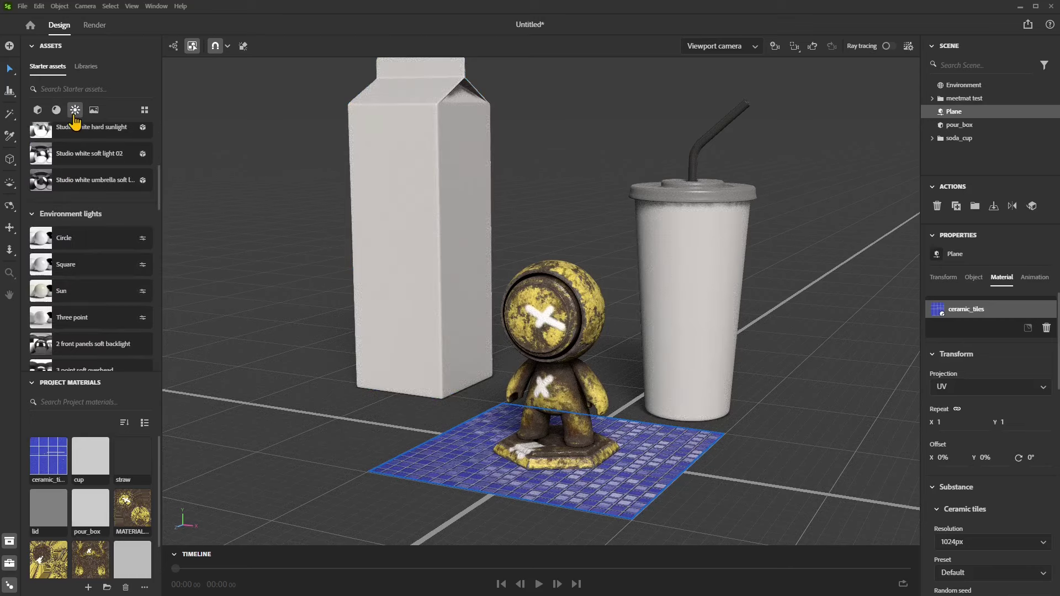
scroll(78, 301, "down", 5)
scroll(90, 249, "down", 2)
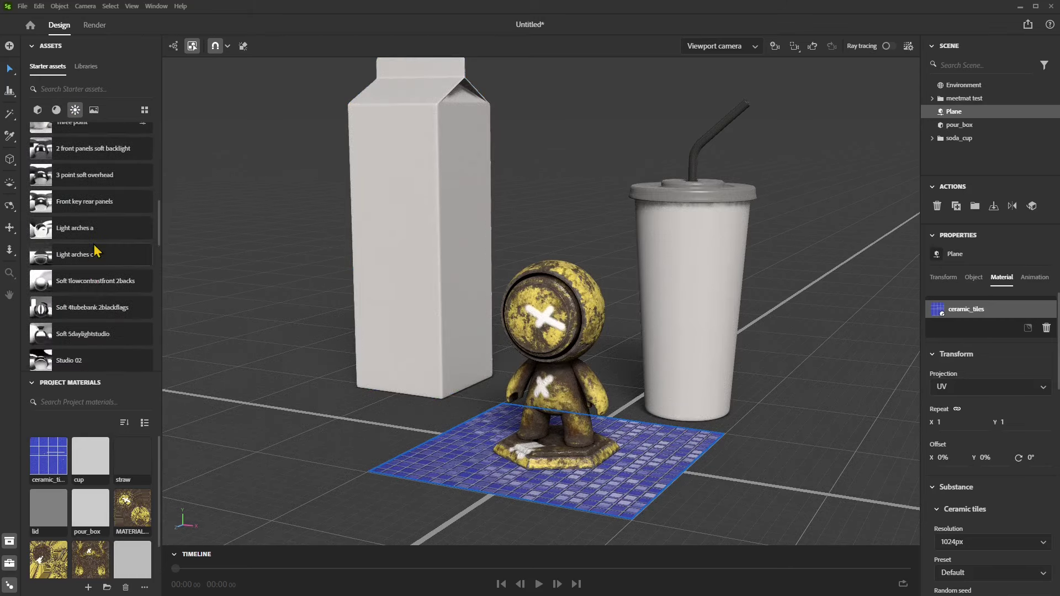
left_click(94, 109)
scroll(111, 247, "down", 3)
scroll(97, 254, "down", 3)
scroll(67, 249, "down", 3)
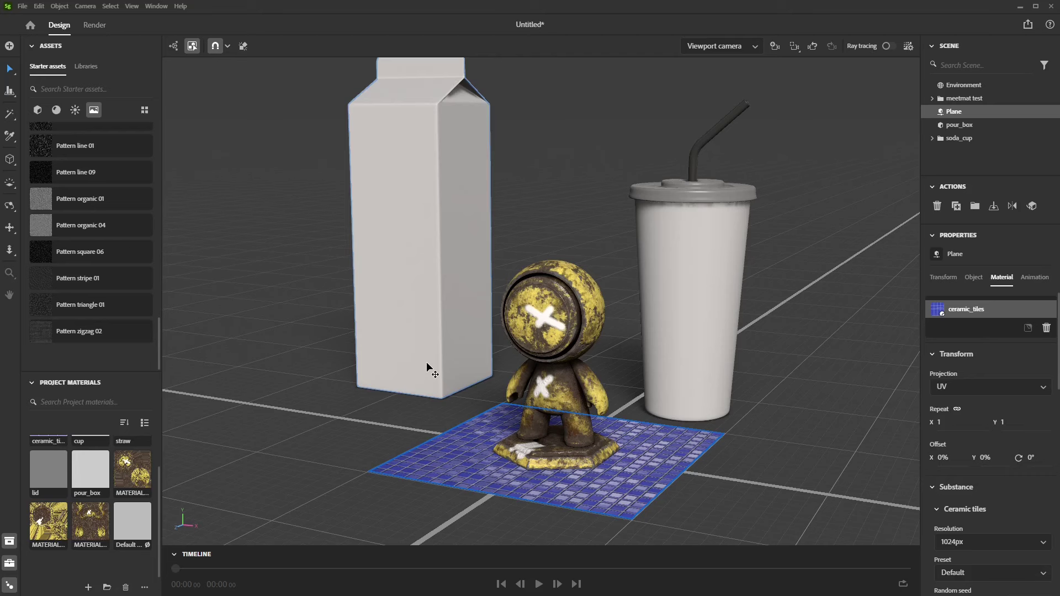
left_click(313, 238)
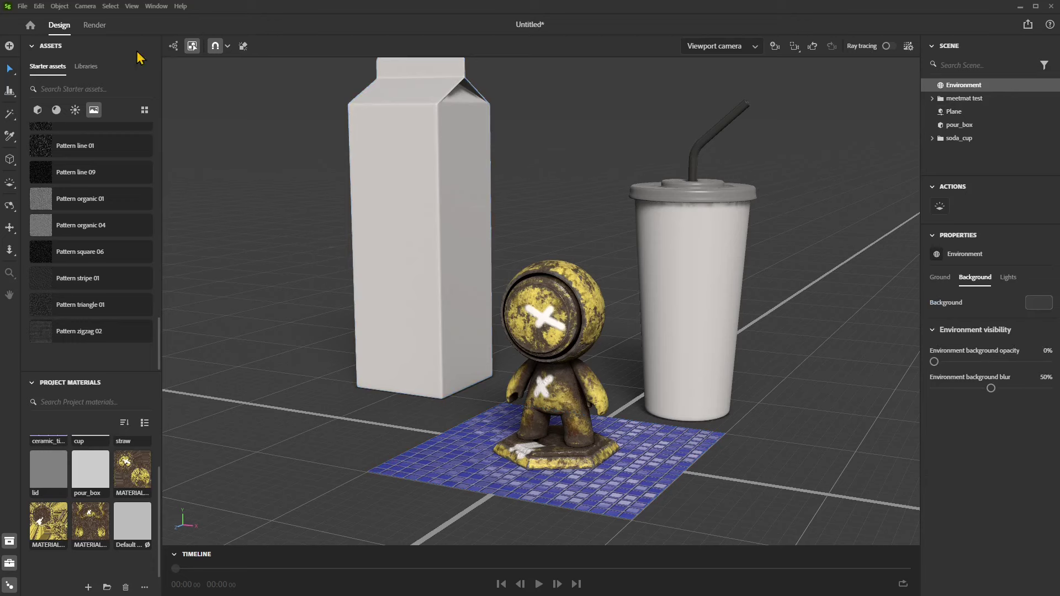
left_click(95, 25)
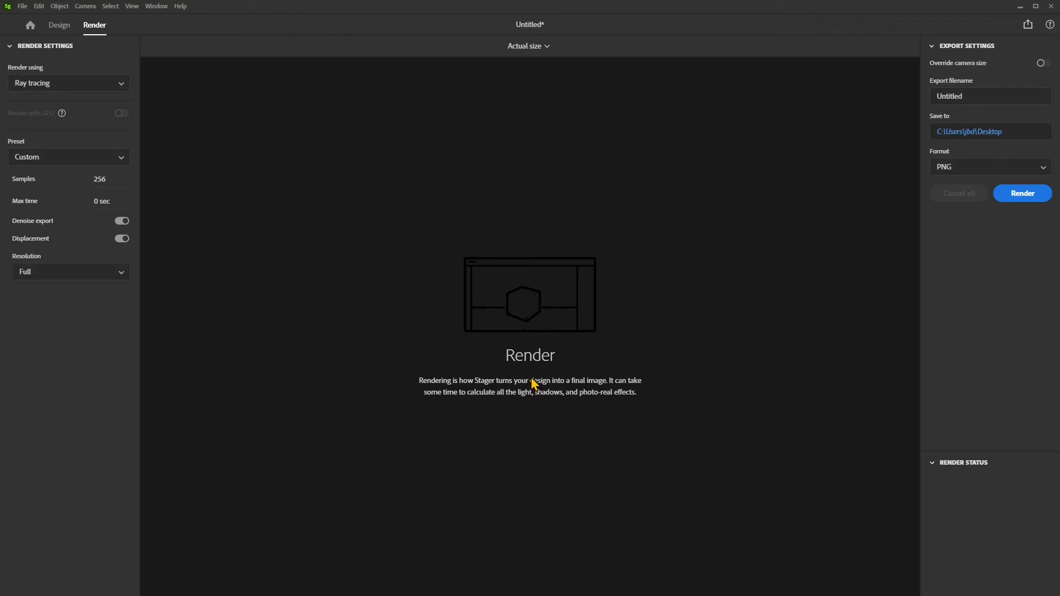
left_click(25, 88)
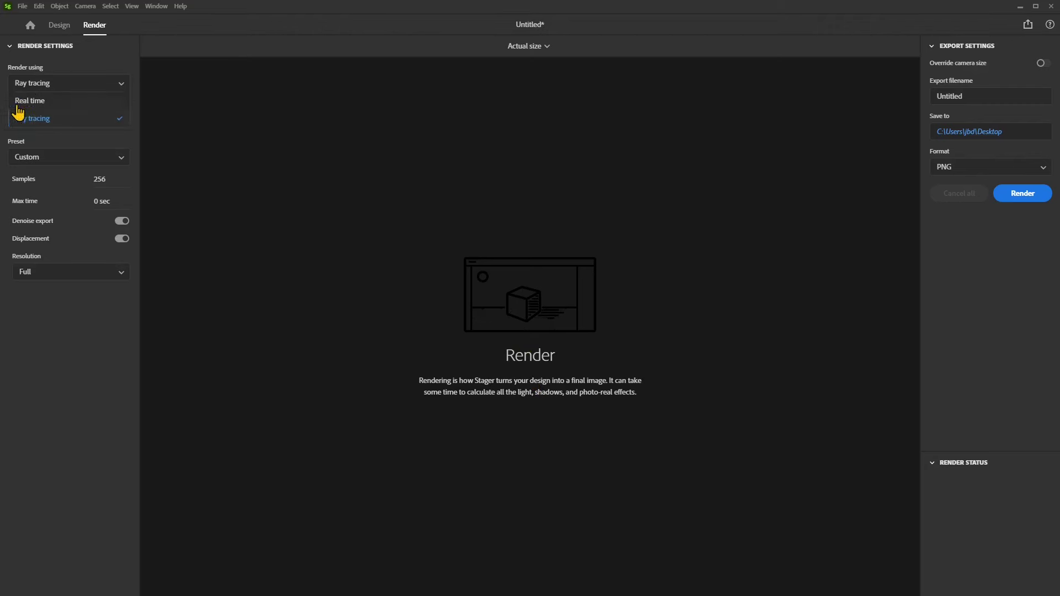
left_click(22, 122)
left_click(36, 88)
left_click(52, 87)
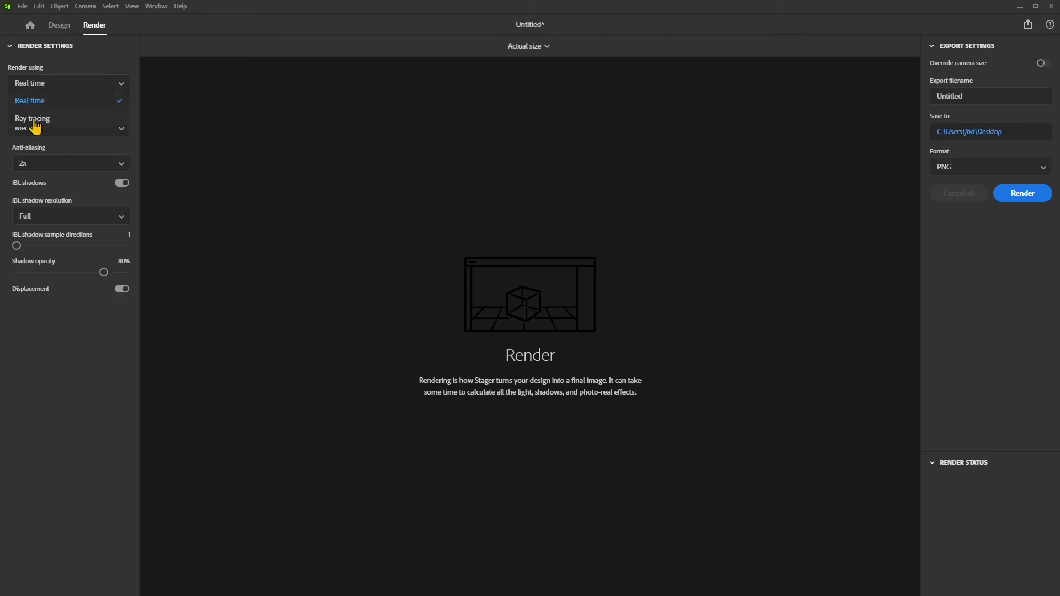
left_click(66, 121)
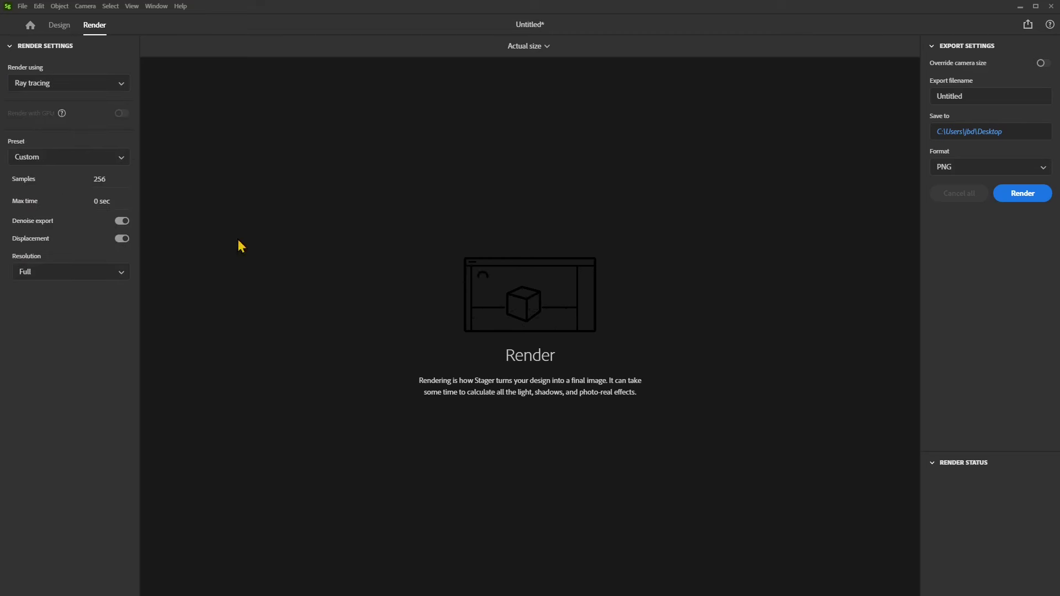
left_click(59, 25)
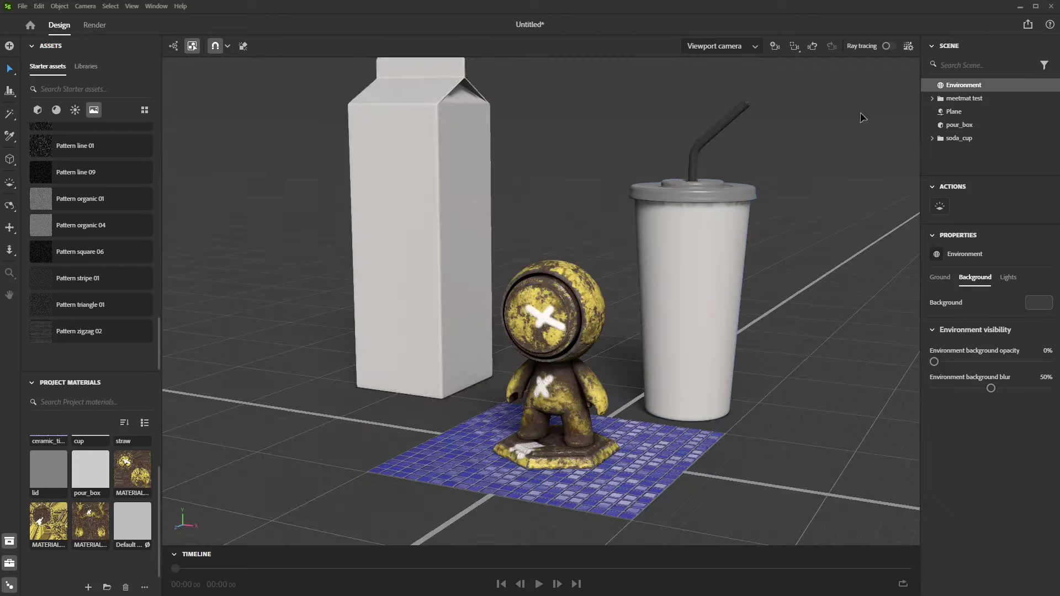
- Turn on the viewport's Ray tracing toggle for a live ray-traced preview
left_click(889, 48)
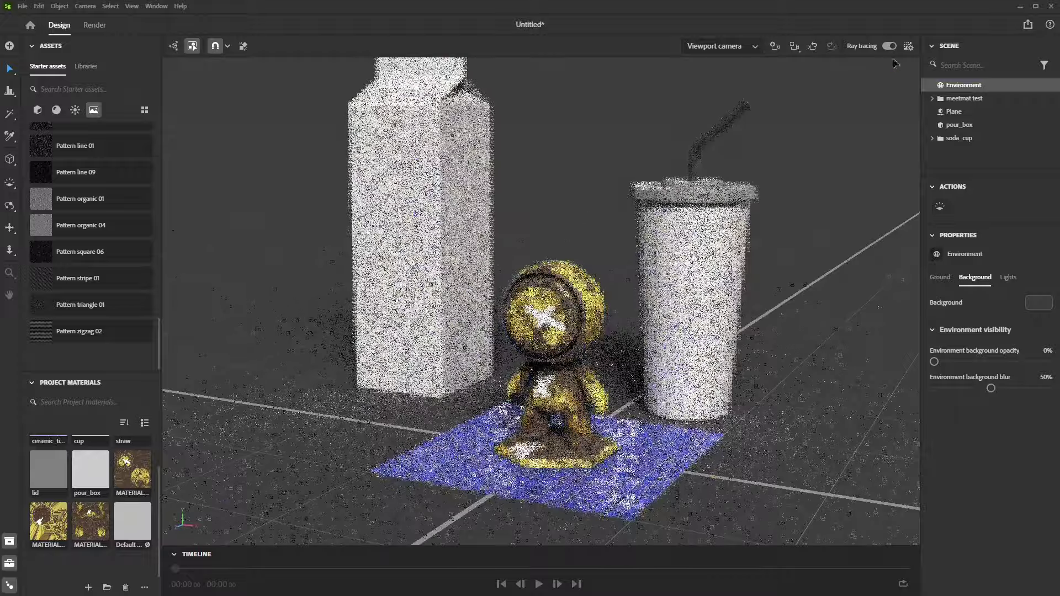